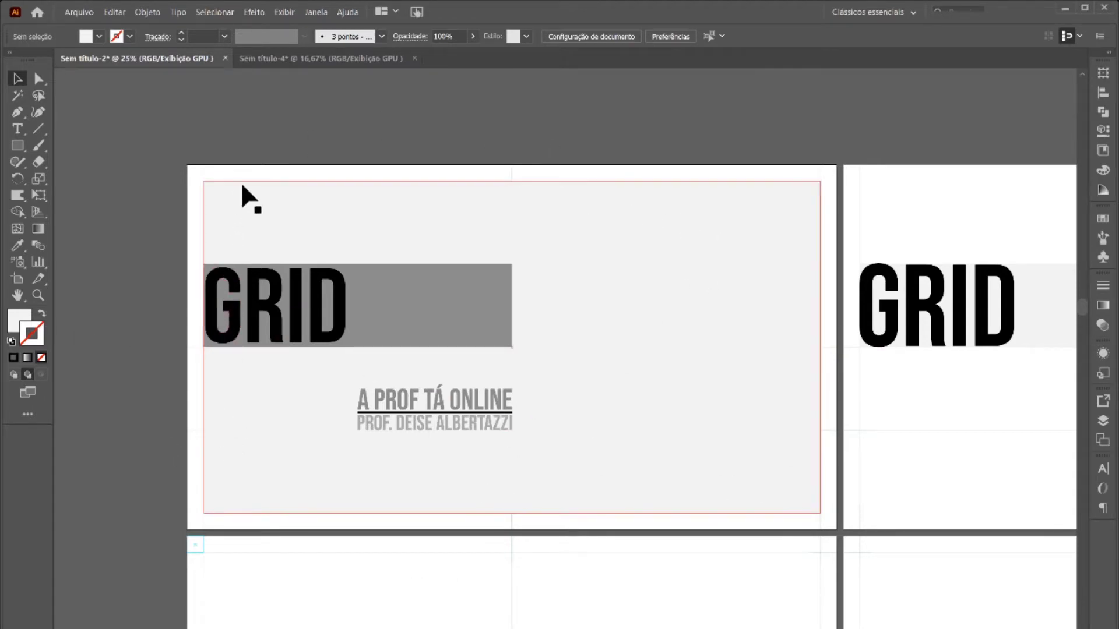
# Switch to the blank Sem título-4 document and zoom in on its landscape artboards.
pyautogui.click(314, 58)
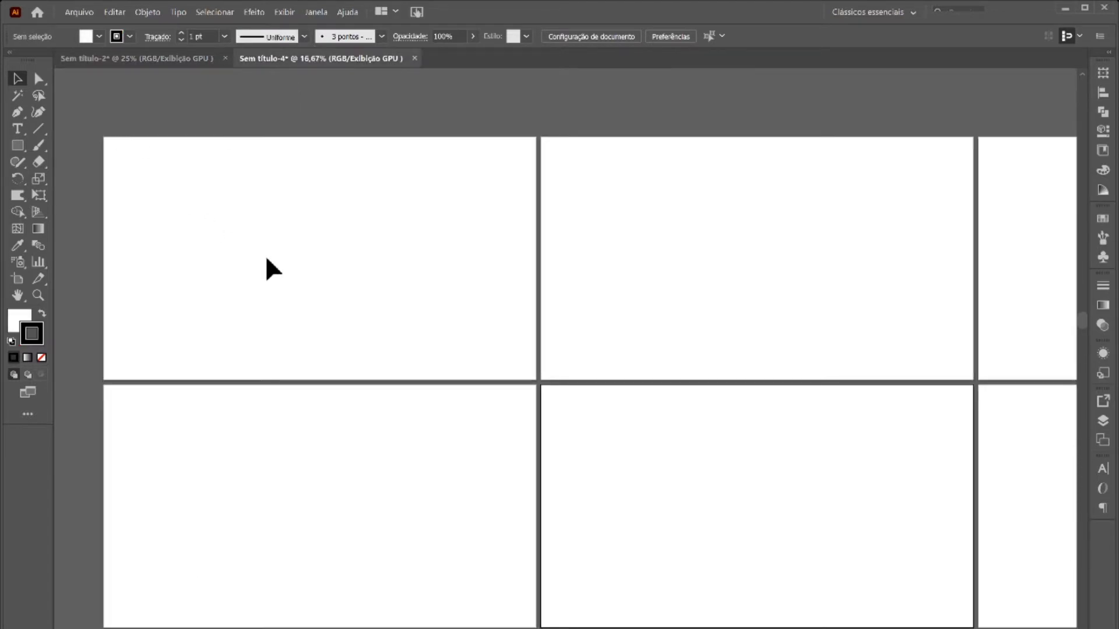
pyautogui.hscroll(-1, 271, 269)
pyautogui.scroll(1, 195, 197)
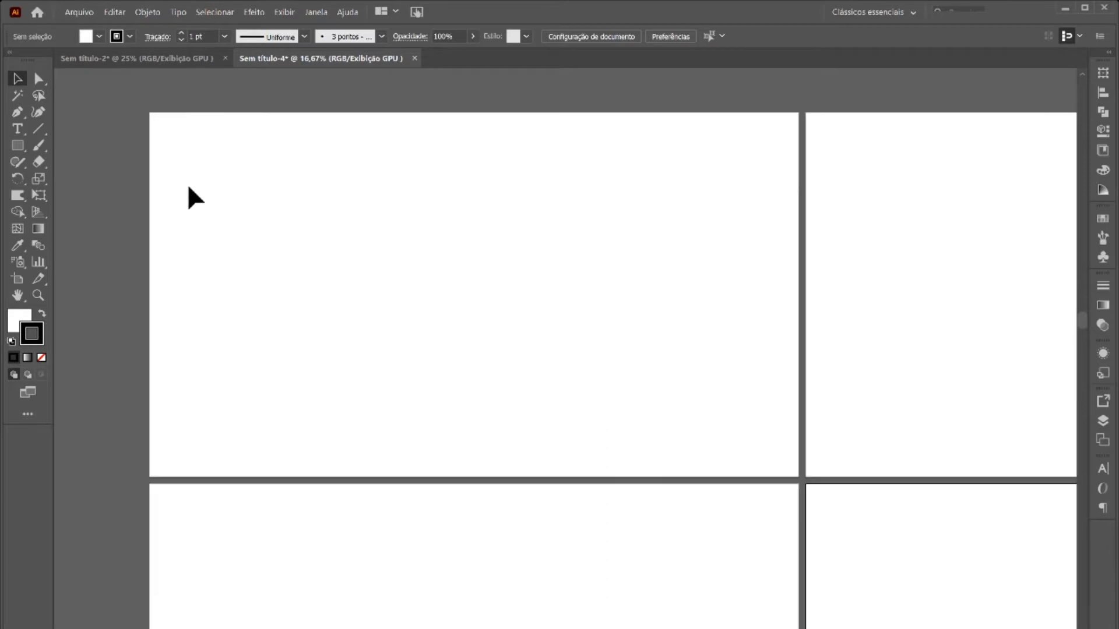
pyautogui.click(17, 147)
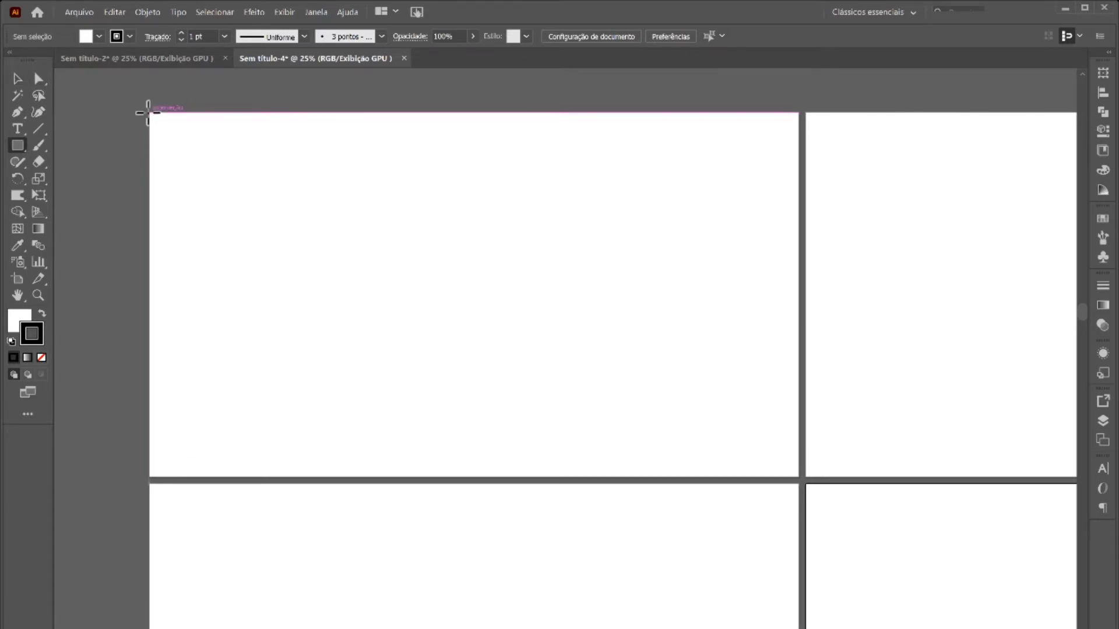
# Discard a trial rectangle and show the rulers in millimetres.
pyautogui.moveTo(148, 112)
pyautogui.mouseDown()
pyautogui.moveTo(197, 180)
pyautogui.moveTo(175, 140)
pyautogui.moveTo(182, 153)
pyautogui.mouseUp()
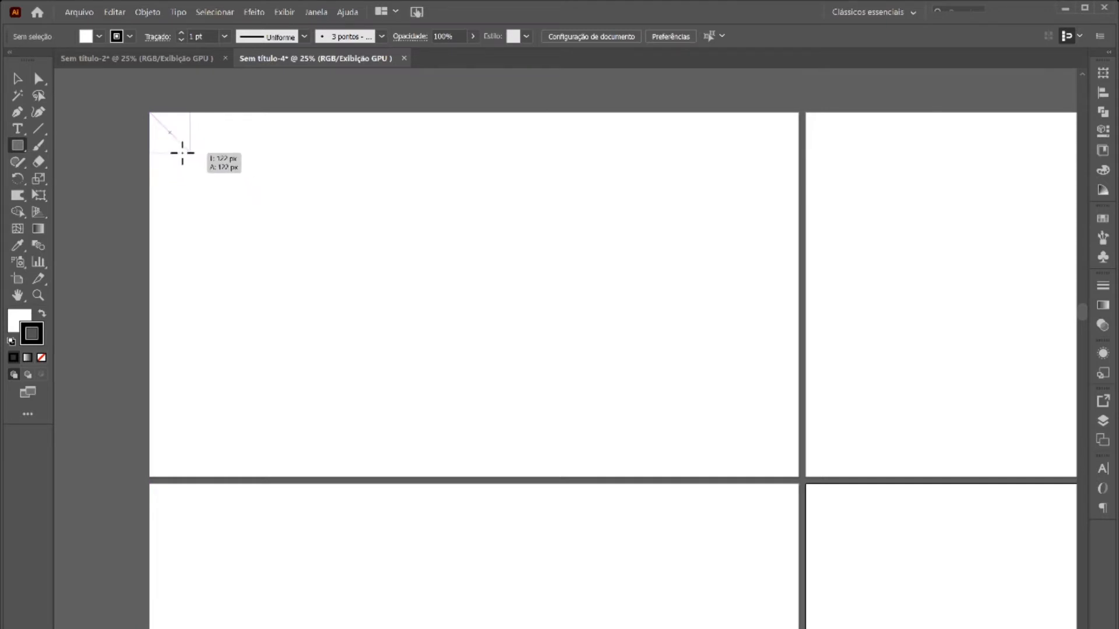
pyautogui.moveTo(182, 154); pyautogui.dragTo(182, 153)
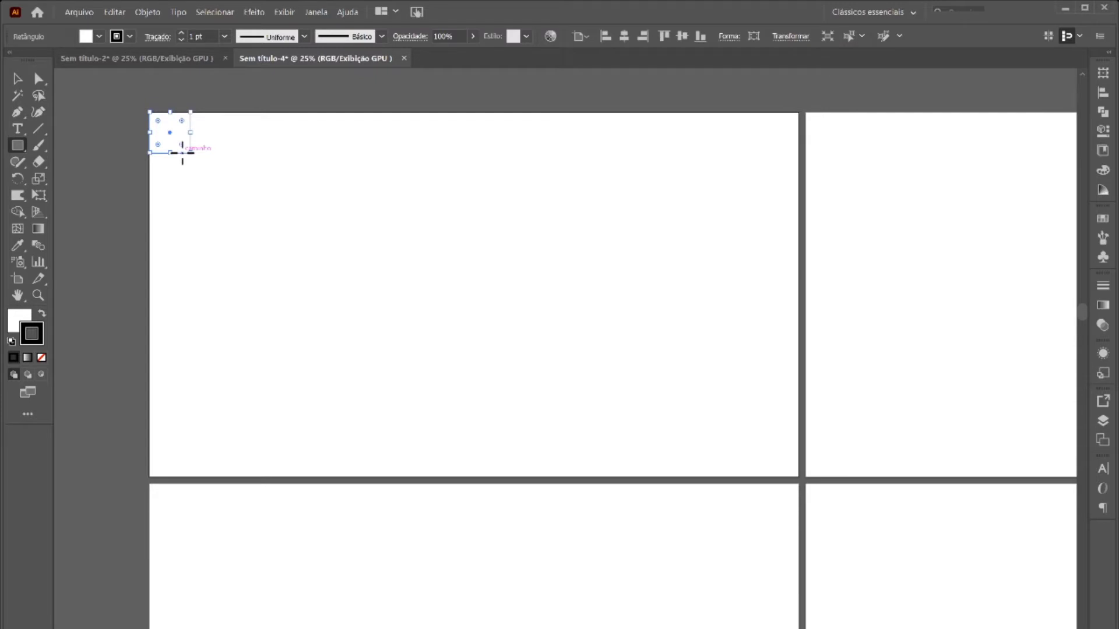
pyautogui.press('Delete')
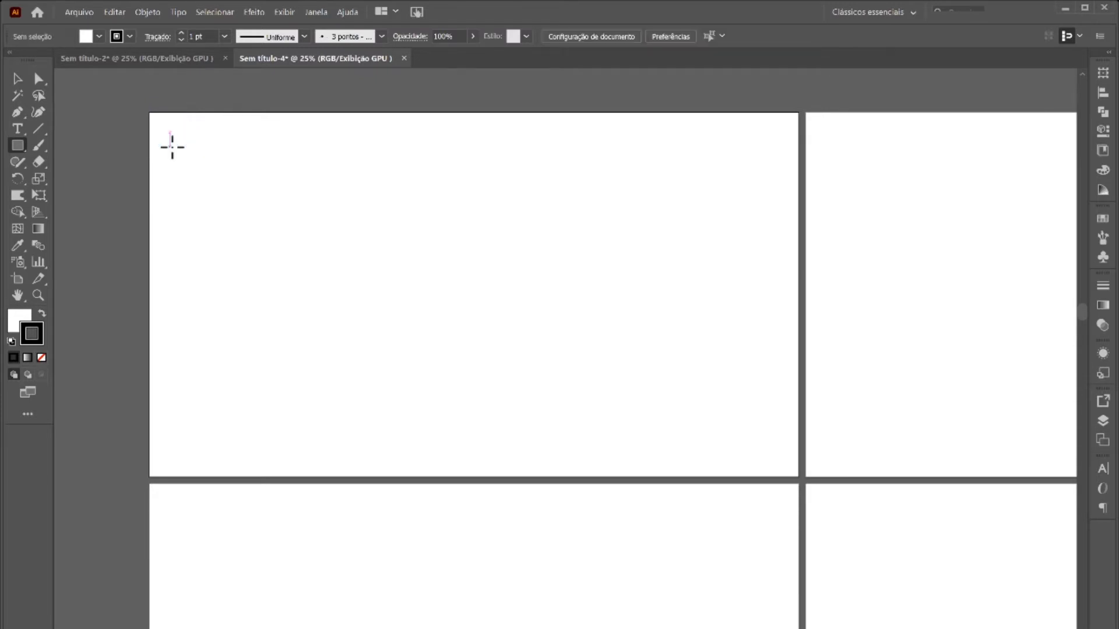
pyautogui.hotkey('ctrl', 'r')
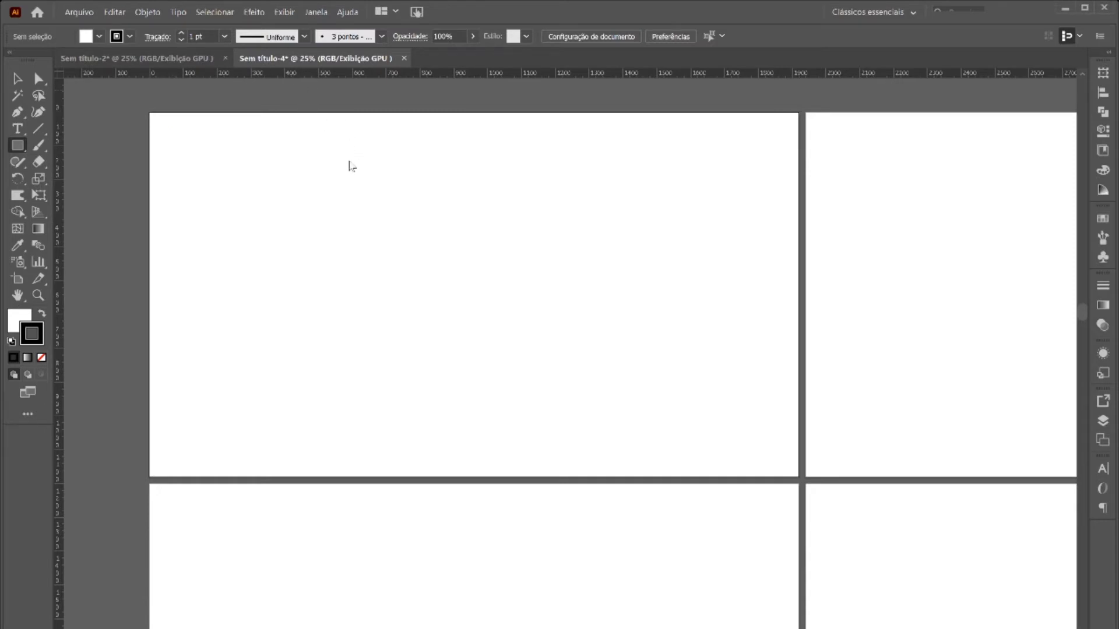
pyautogui.hotkey('ctrl', 'alt', 'shift', 'u')
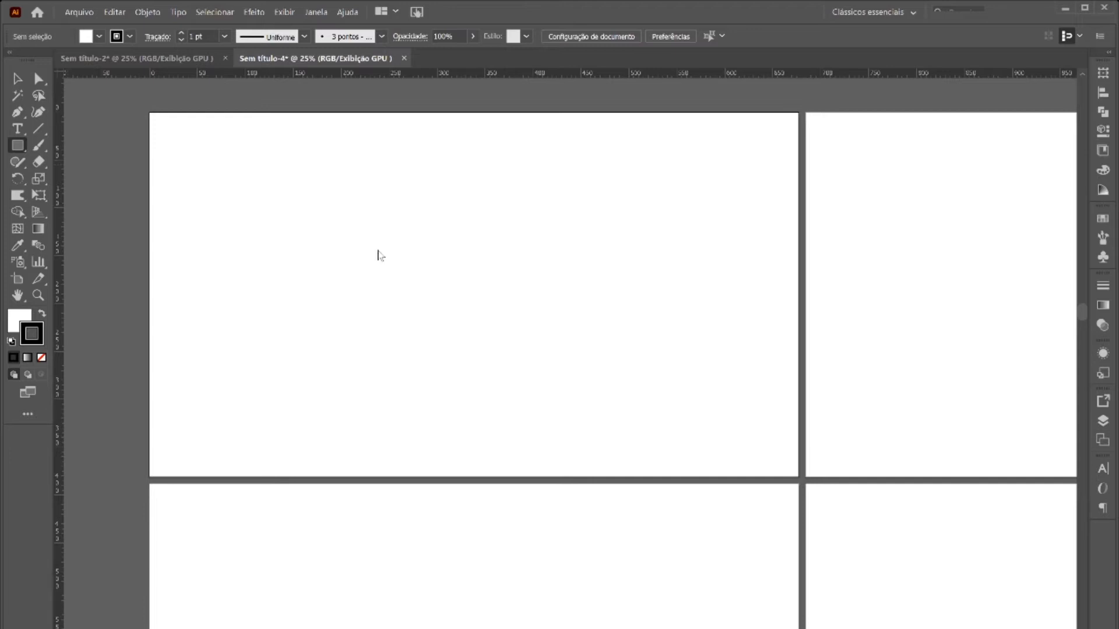
# Draw a small corner square and place a copy at the artboard's bottom-right corner.
pyautogui.moveTo(253, 165); pyautogui.dragTo(303, 212)
pyautogui.press('v')
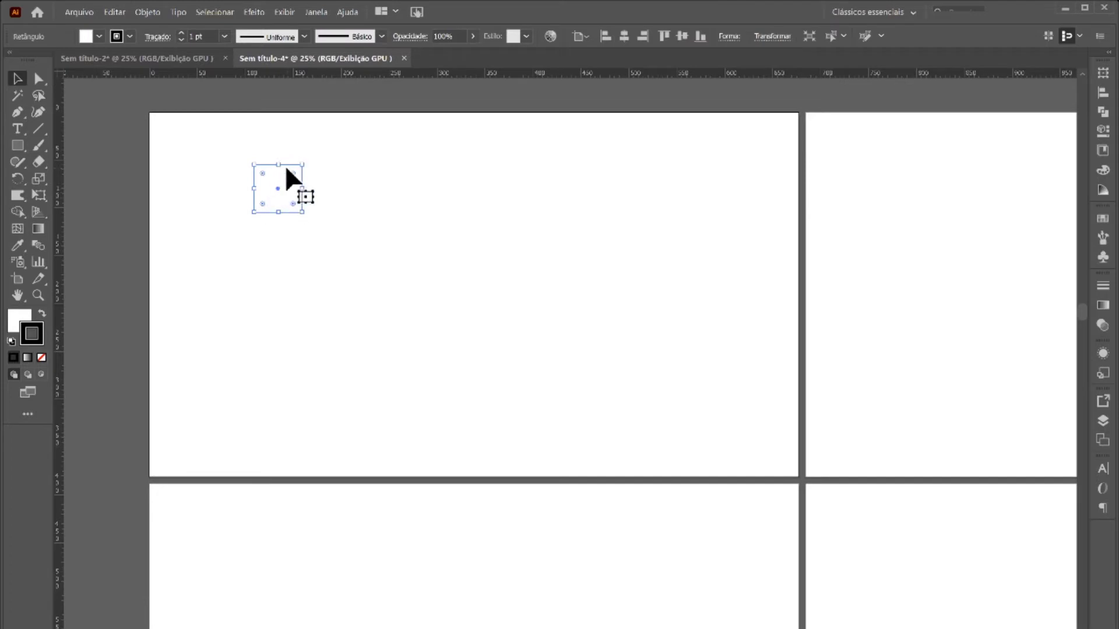
pyautogui.press('Delete')
pyautogui.press('m')
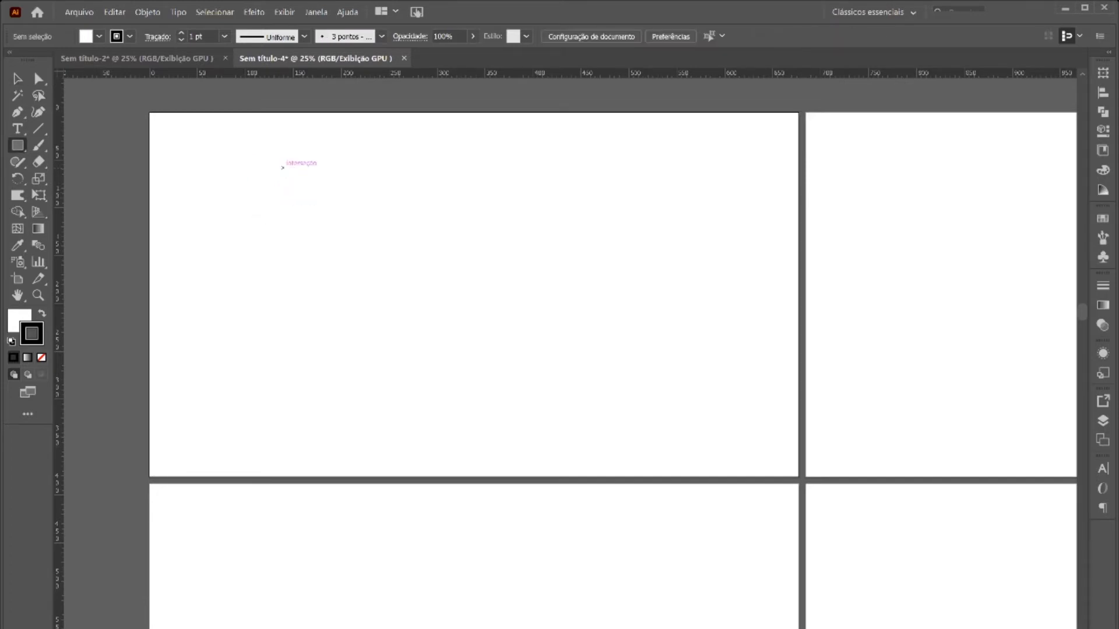
pyautogui.moveTo(283, 167)
pyautogui.mouseDown()
pyautogui.moveTo(318, 201)
pyautogui.moveTo(174, 115)
pyautogui.moveTo(792, 449)
pyautogui.mouseUp()
pyautogui.press('v')
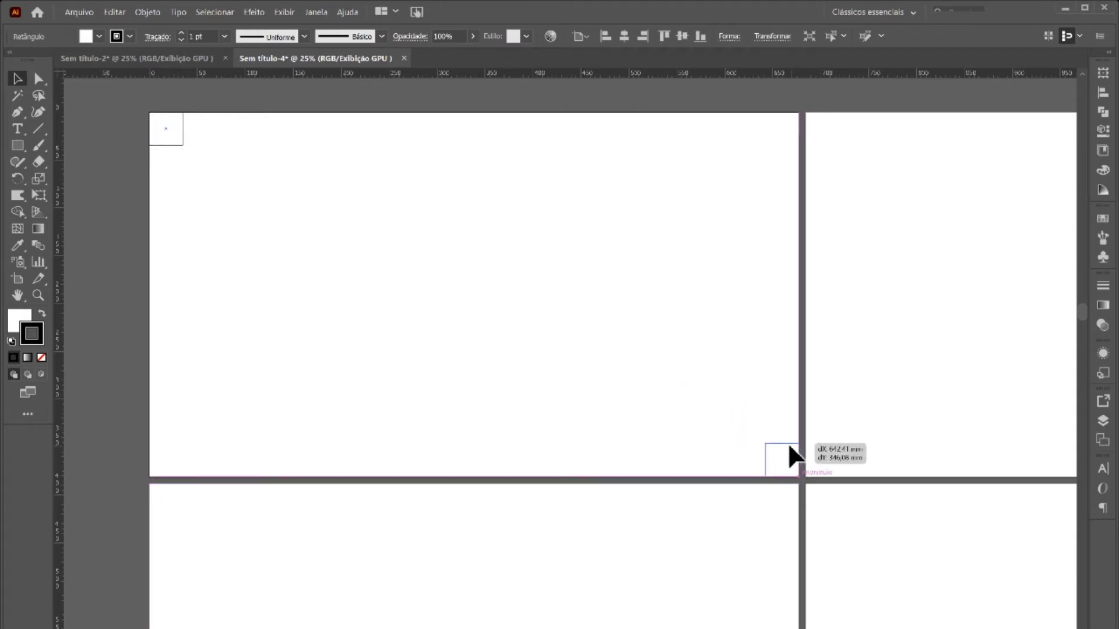
pyautogui.moveTo(792, 447)
pyautogui.mouseDown()
pyautogui.moveTo(299, 180)
pyautogui.moveTo(208, 169)
pyautogui.moveTo(204, 146)
pyautogui.moveTo(732, 387)
pyautogui.moveTo(777, 437)
pyautogui.moveTo(764, 438)
pyautogui.mouseUp()
# Select the bottom-right corner square, then the large margin rectangle between the squares.
pyautogui.click(728, 366)
pyautogui.click(816, 301)
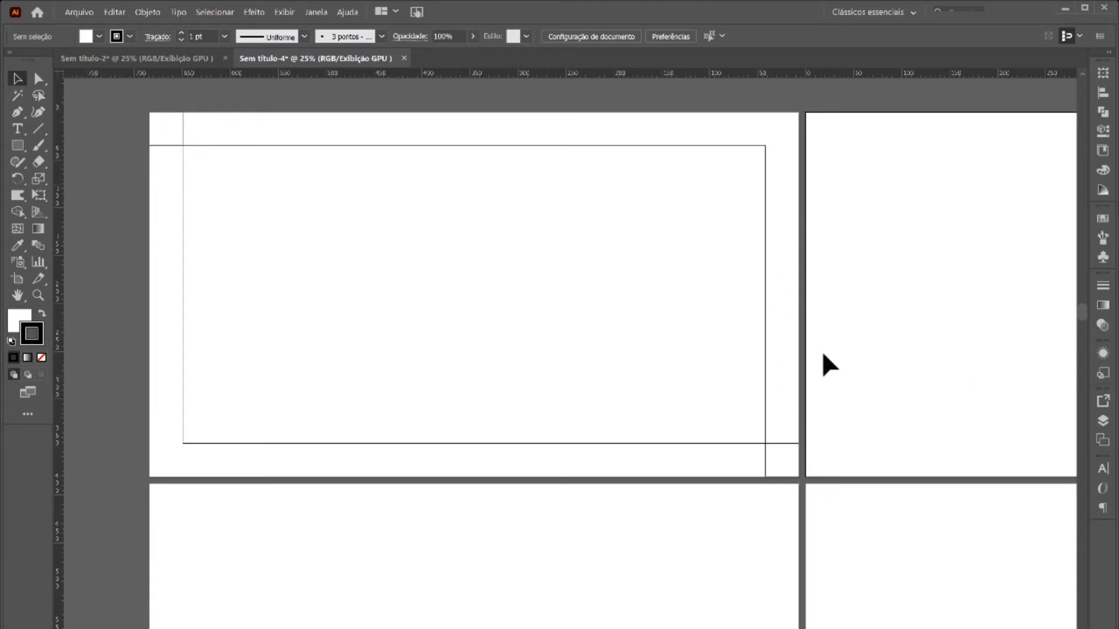
pyautogui.click(787, 455)
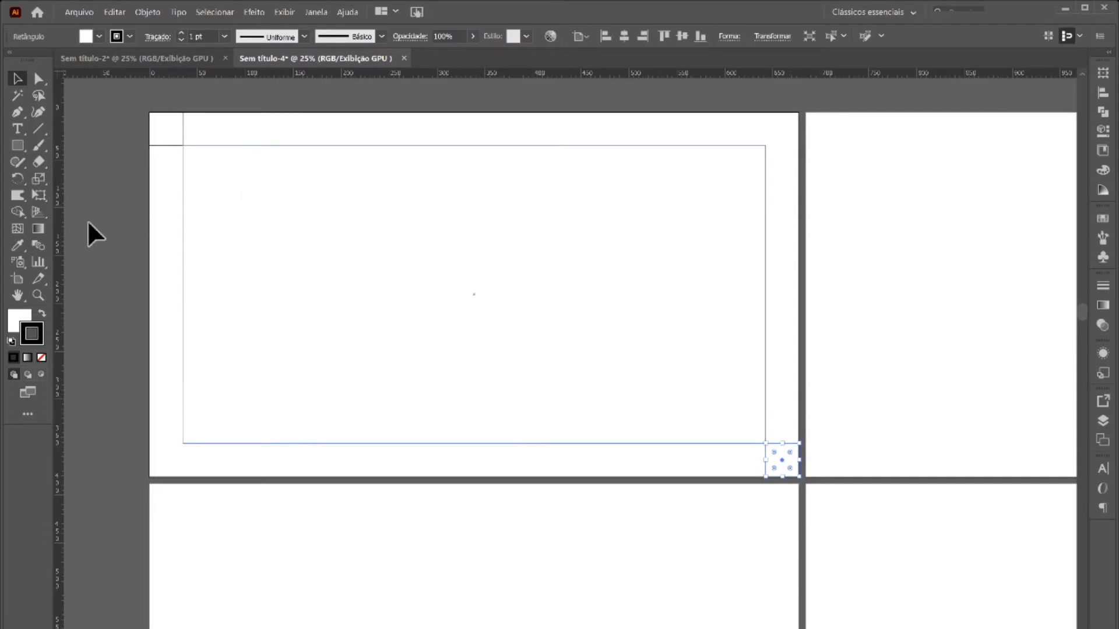
pyautogui.click(317, 146)
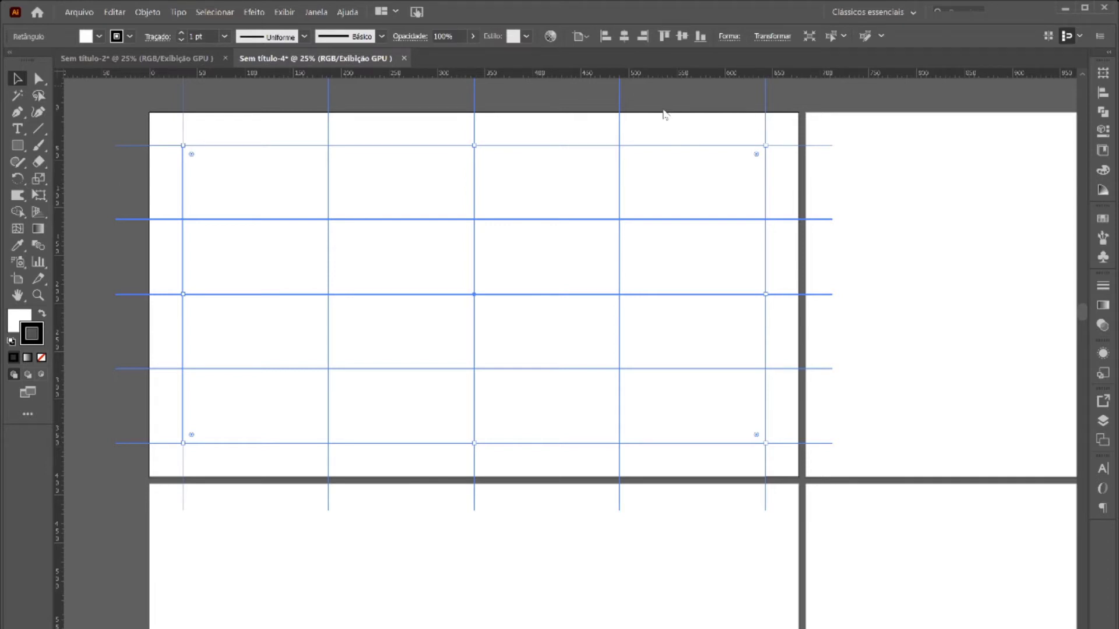
pyautogui.press('Up')
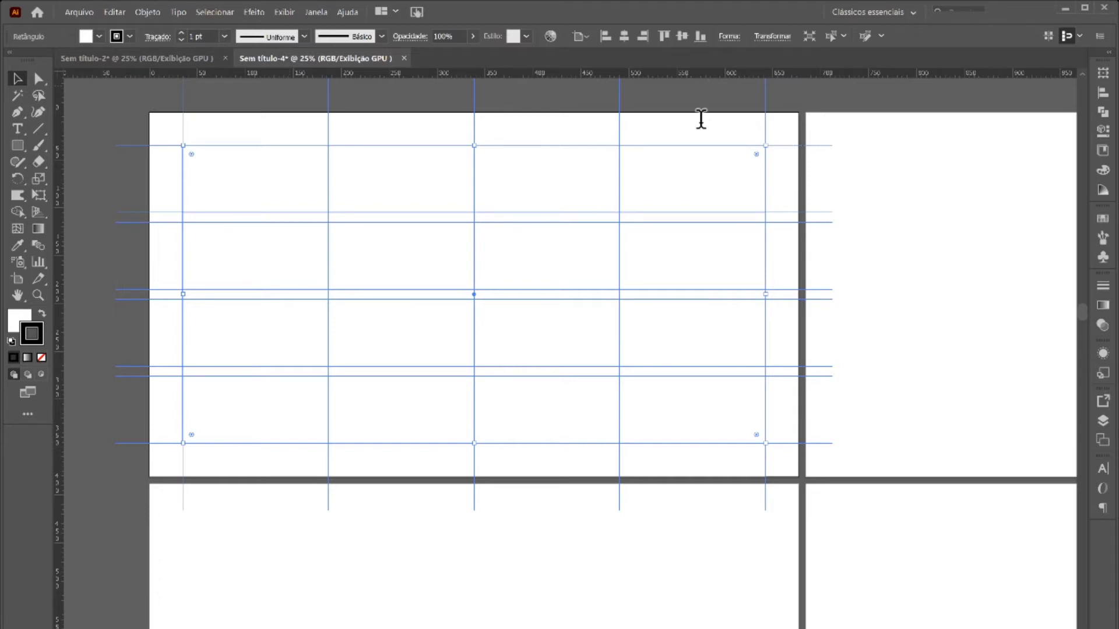
pyautogui.hotkey('ctrl', 'z')
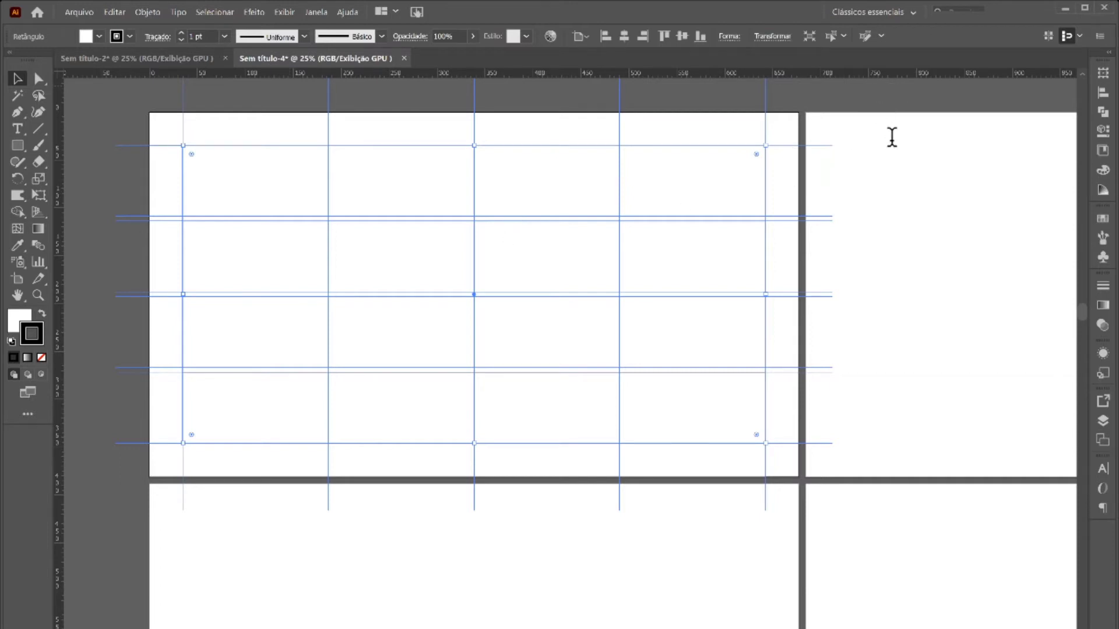
pyautogui.hotkey('ctrl', 'shift', 'z')
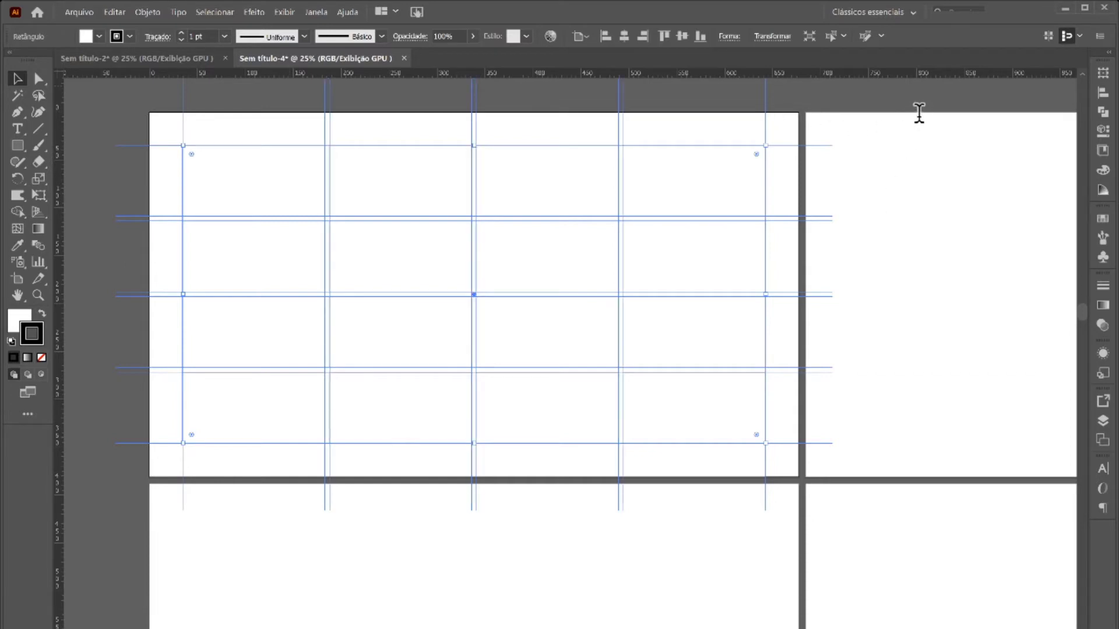
pyautogui.hotkey('ctrl', 'z')
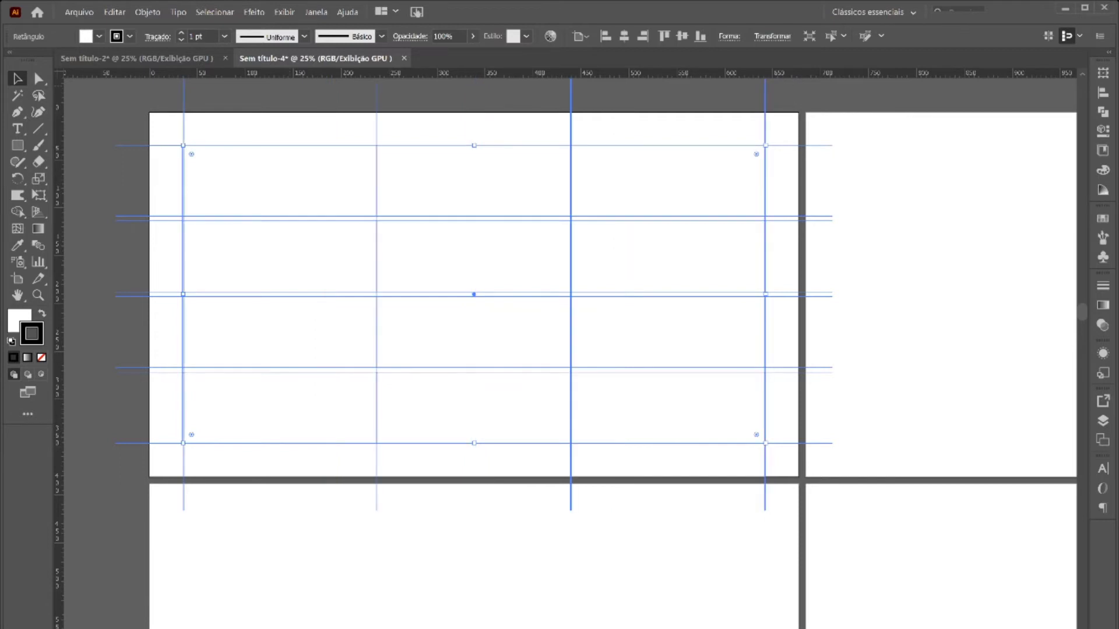
pyautogui.hotkey('ctrl', 'shift', 'z')
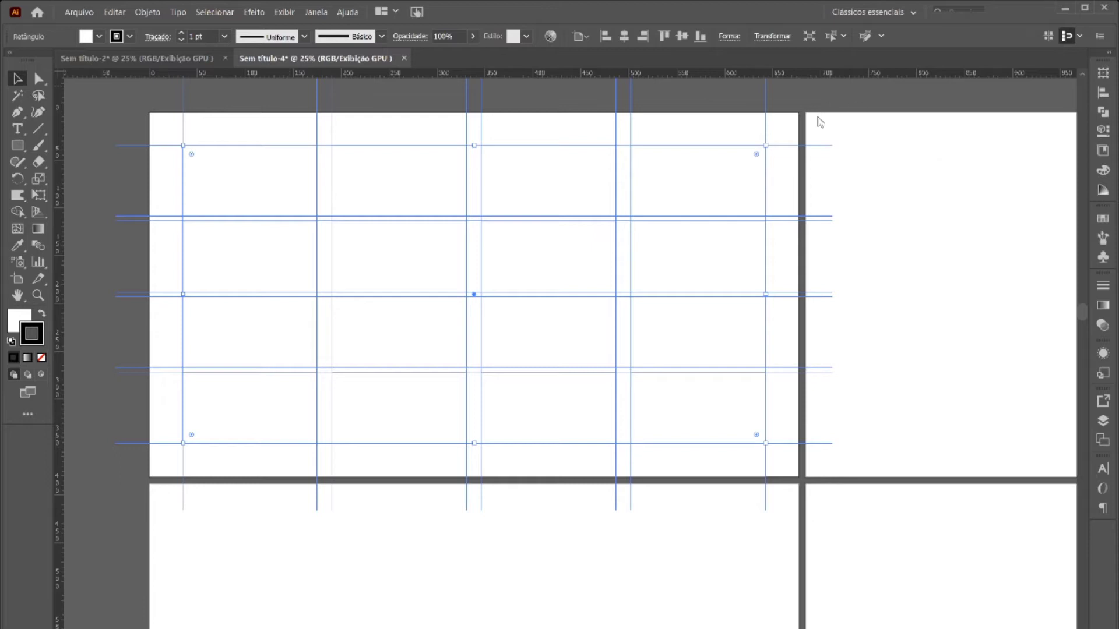
pyautogui.hotkey('ctrl', 'shift', 'z')
pyautogui.hotkey('ctrl', 'shift', 'z')
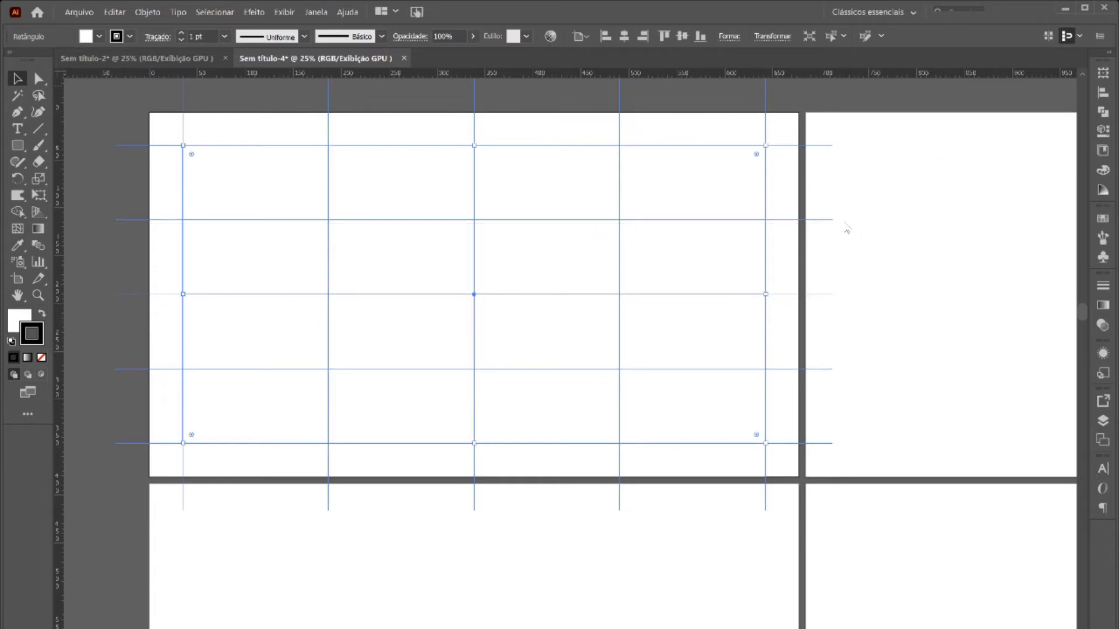
pyautogui.hotkey('ctrl', 'a')
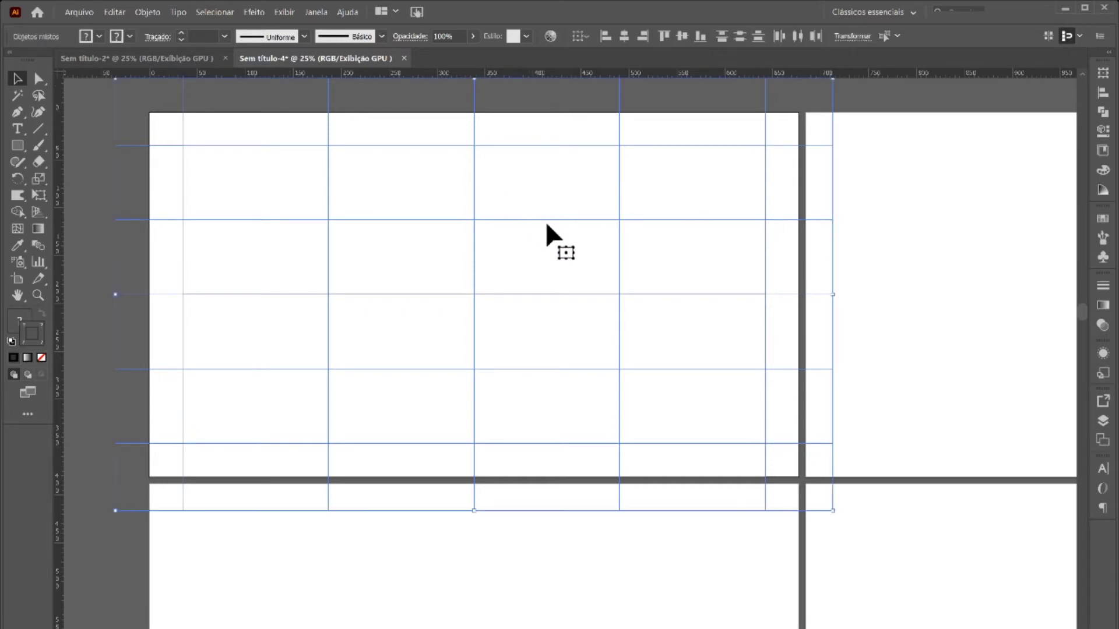
# Pull a grid cell rectangle out to the right as a trial move, then undo it.
pyautogui.click(864, 196)
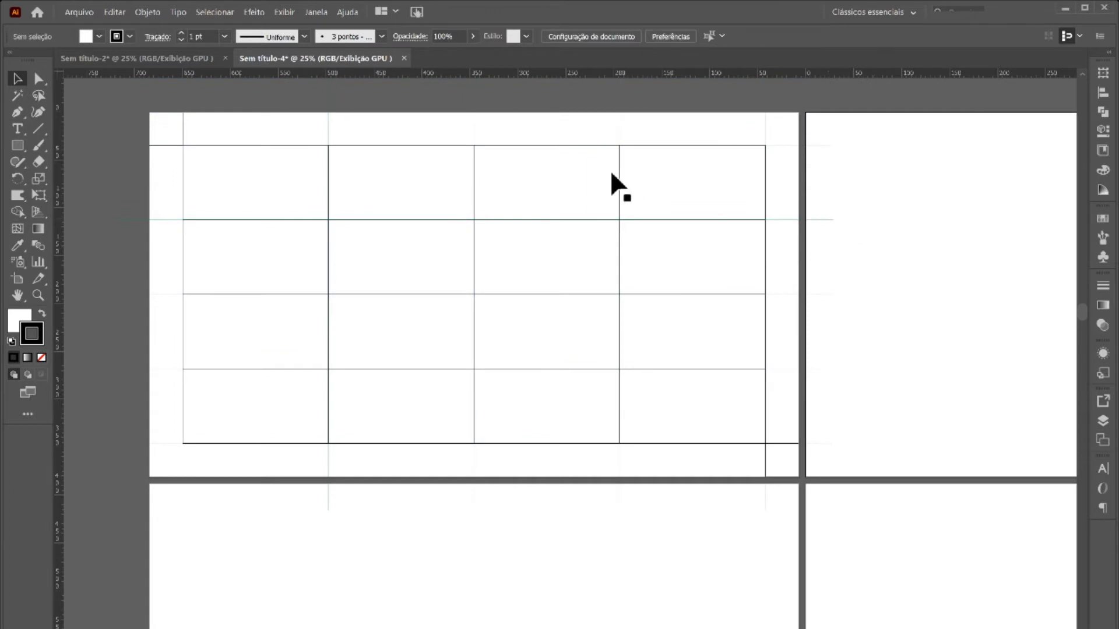
pyautogui.click(328, 123)
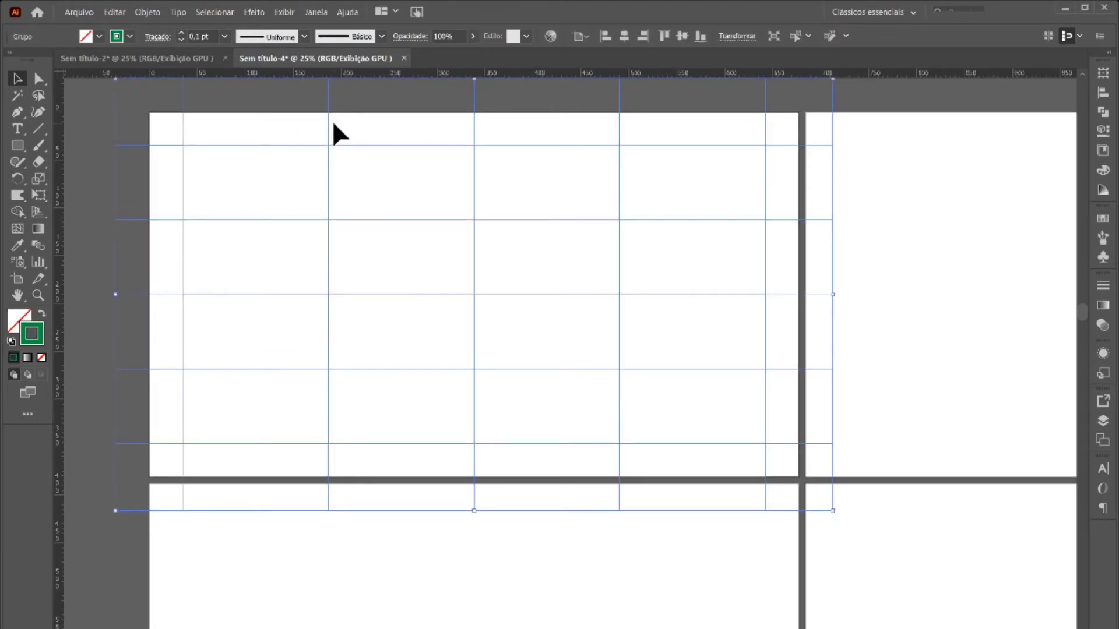
pyautogui.click(70, 120)
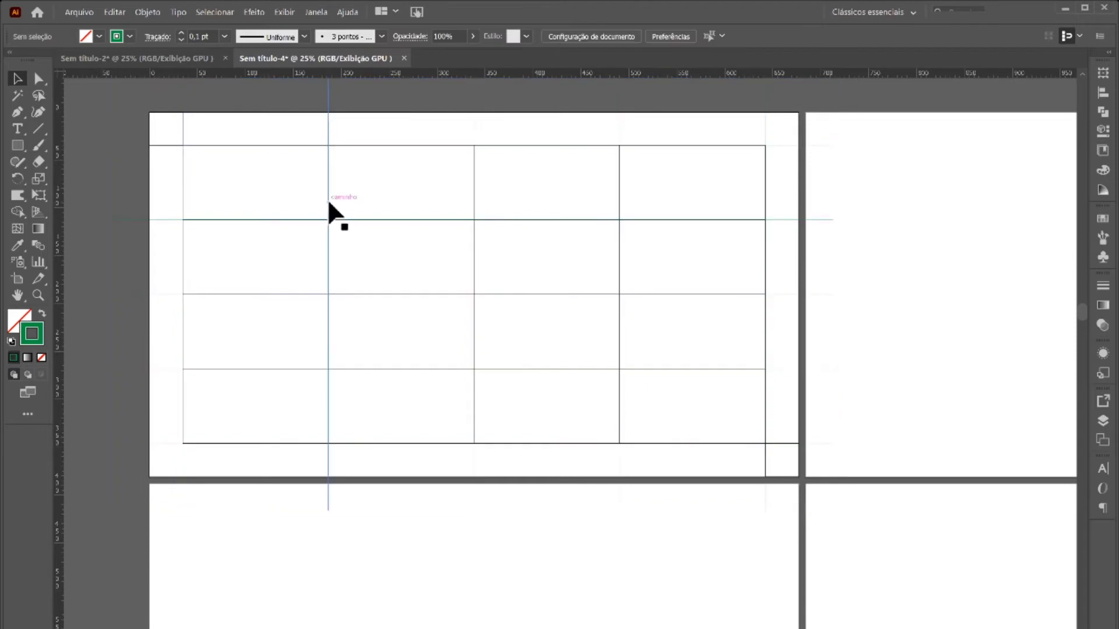
pyautogui.moveTo(376, 216); pyautogui.dragTo(771, 341)
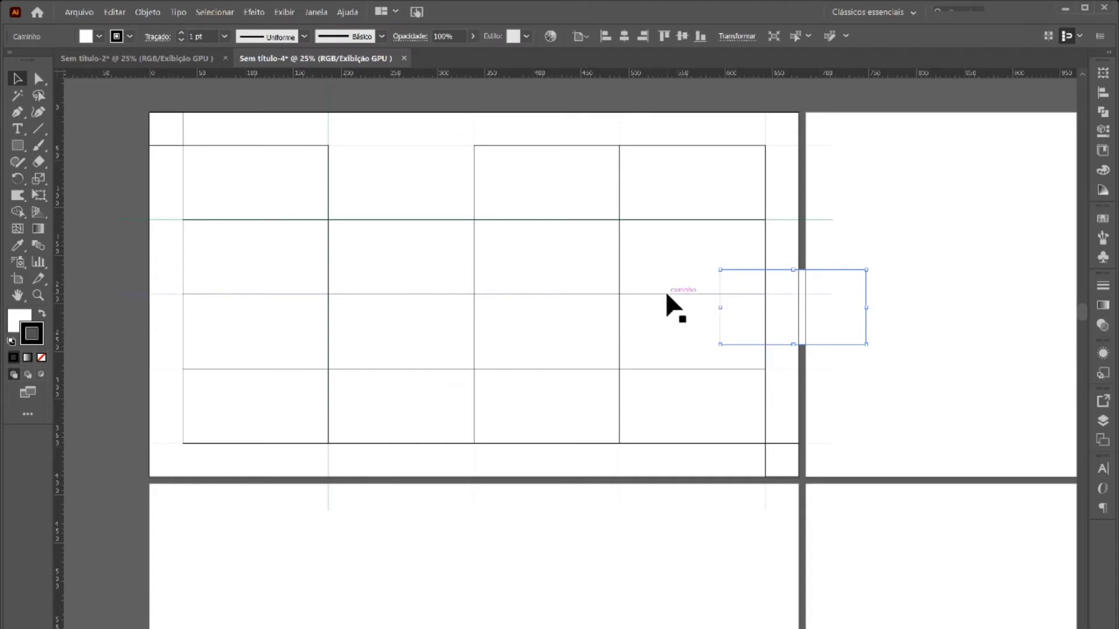
pyautogui.hotkey('ctrl', 'z')
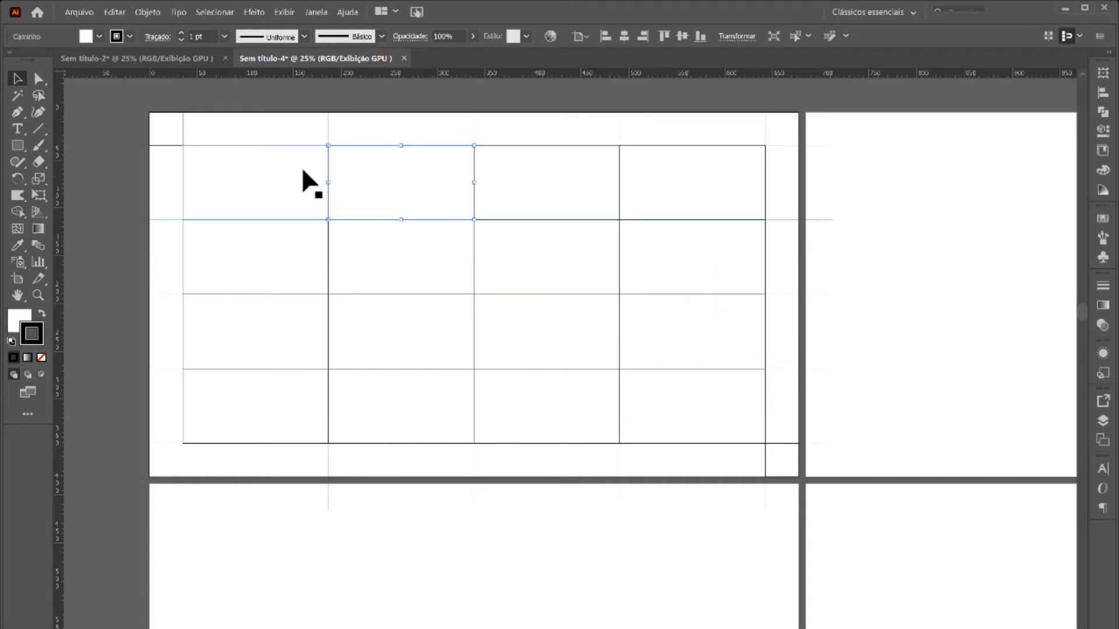
pyautogui.click(260, 121)
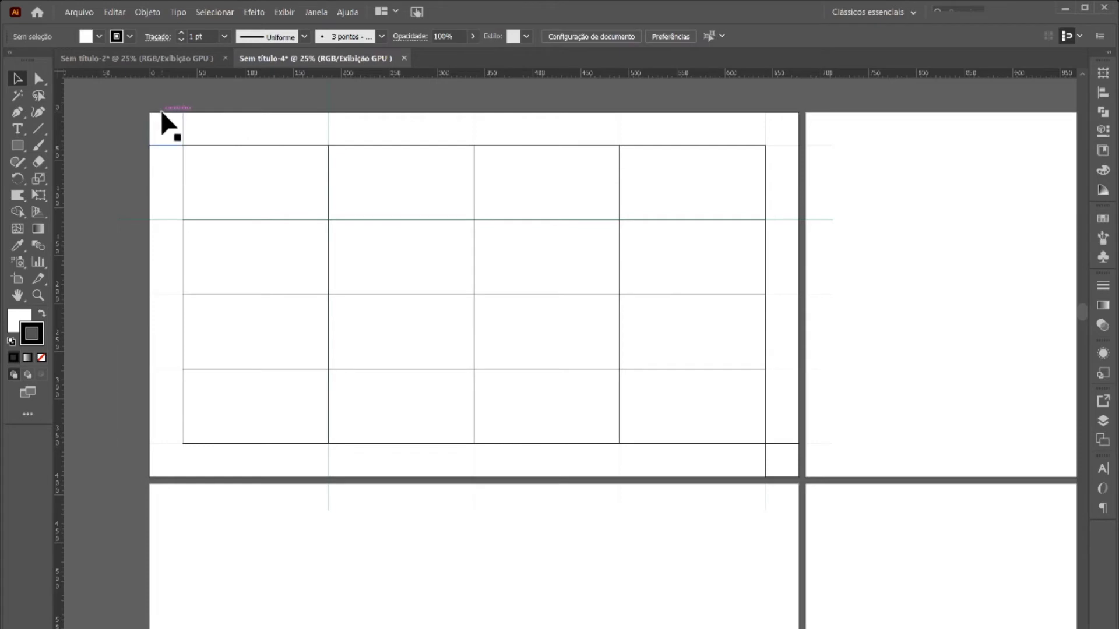
# Select everything and drag a copy of the whole grid straight down to the lower artboard.
pyautogui.hotkey('ctrl', 'a')
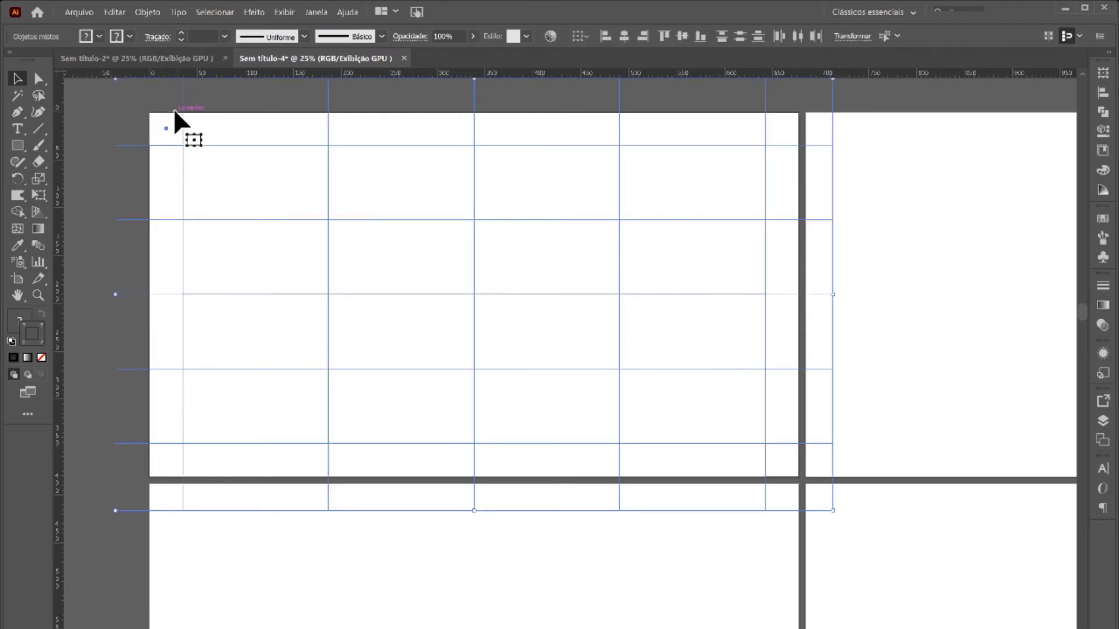
pyautogui.moveTo(174, 114); pyautogui.dragTo(167, 484)
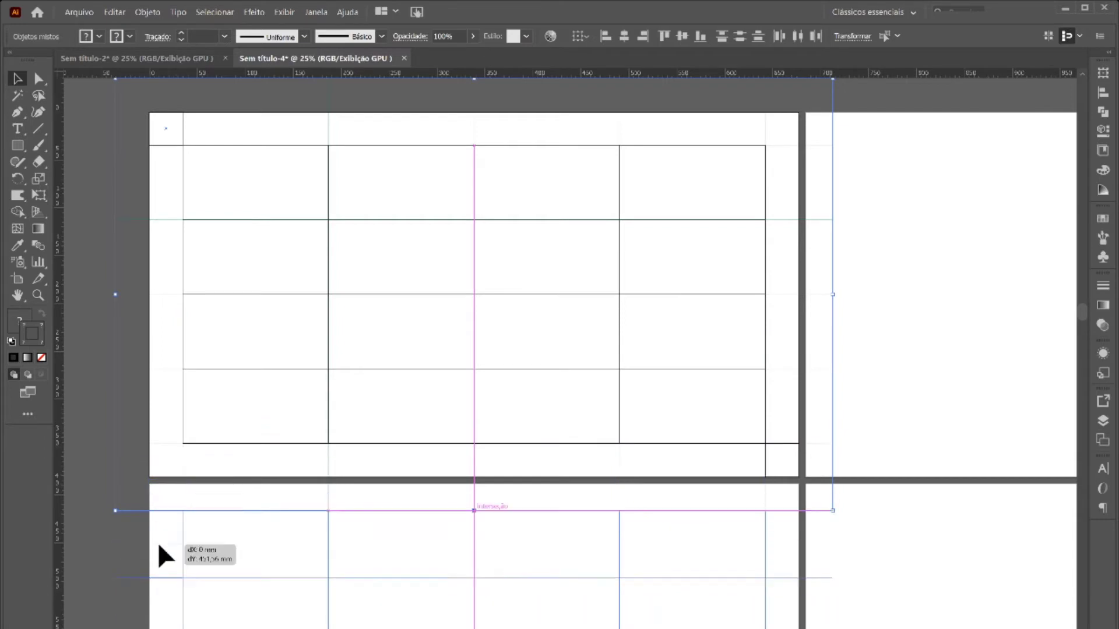
pyautogui.moveTo(166, 486); pyautogui.dragTo(165, 574)
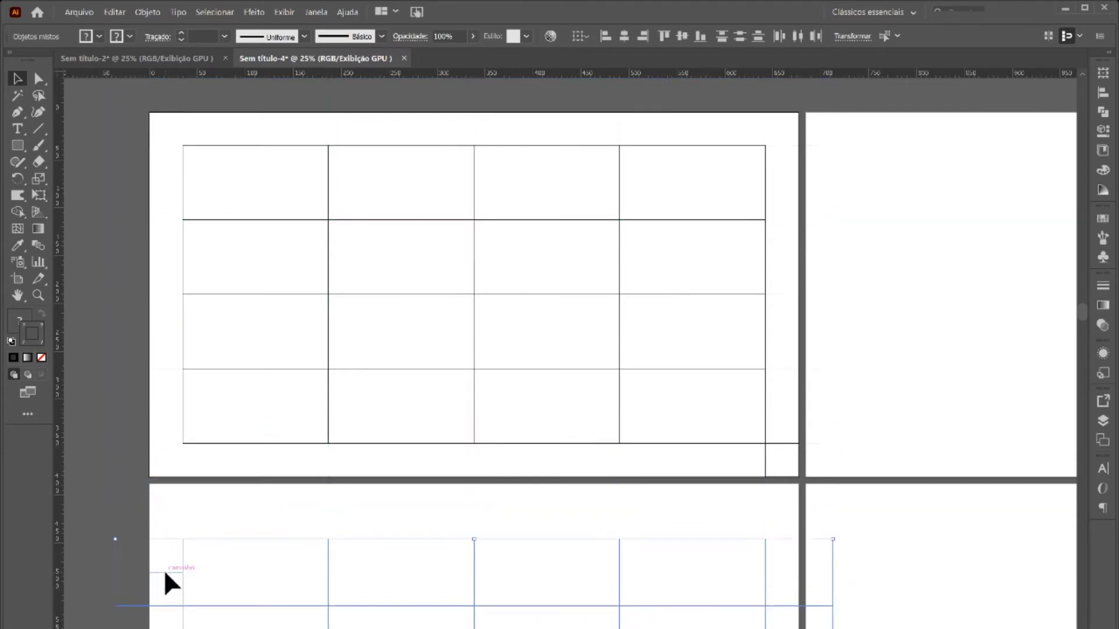
pyautogui.click(103, 96)
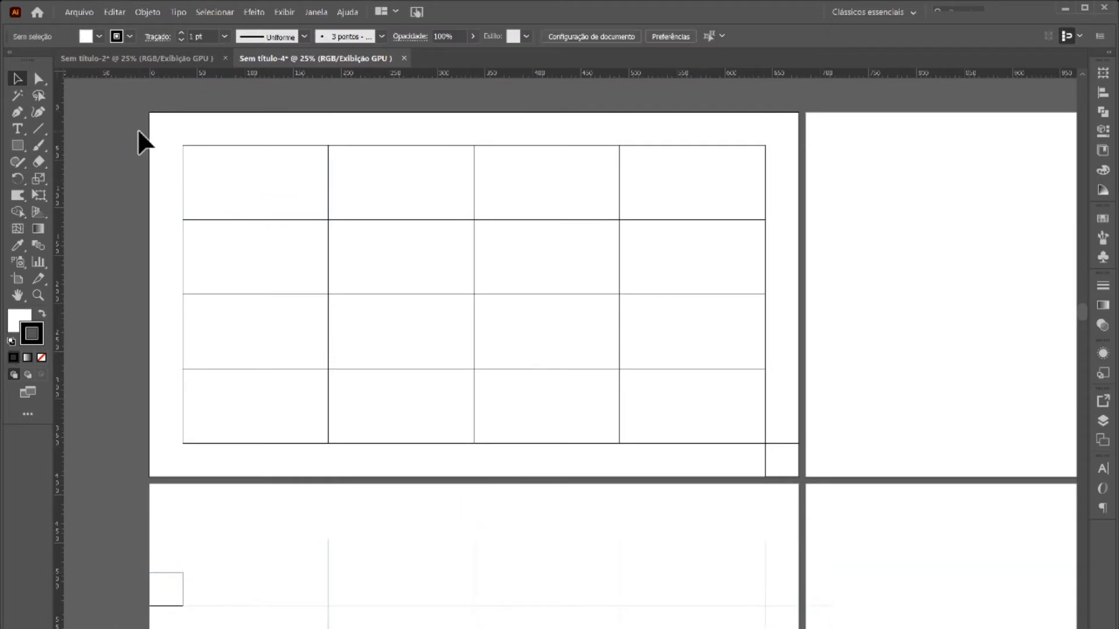
# Delete the grid from the top artboard.
pyautogui.click(725, 456)
pyautogui.press('Delete')
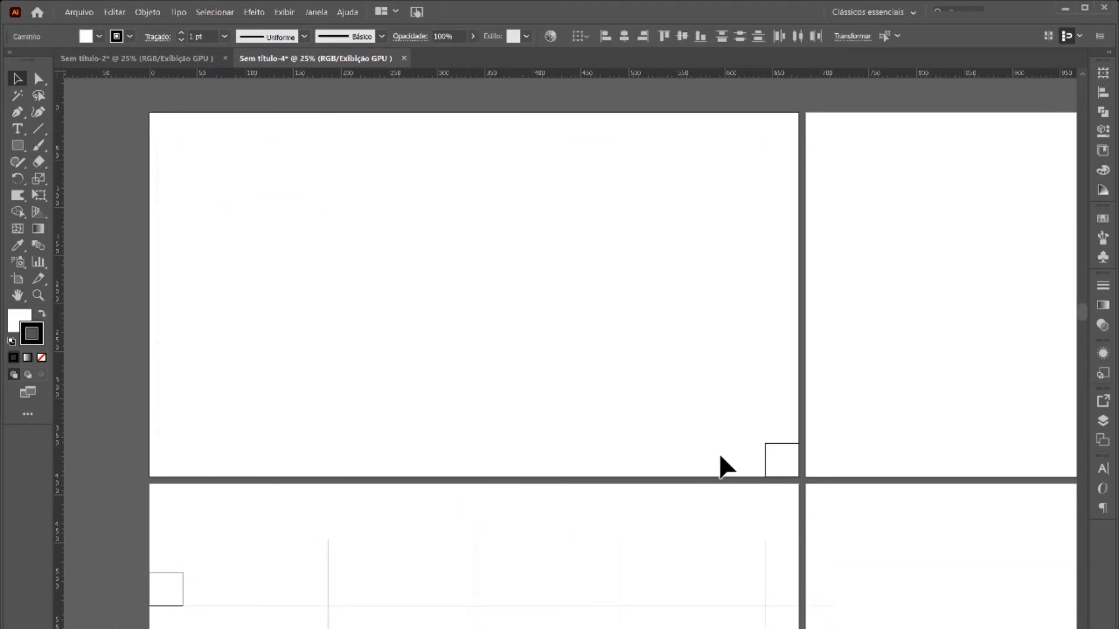
pyautogui.scroll(-5, 725, 452)
pyautogui.scroll(-3, 781, 513)
pyautogui.scroll(-2, 807, 542)
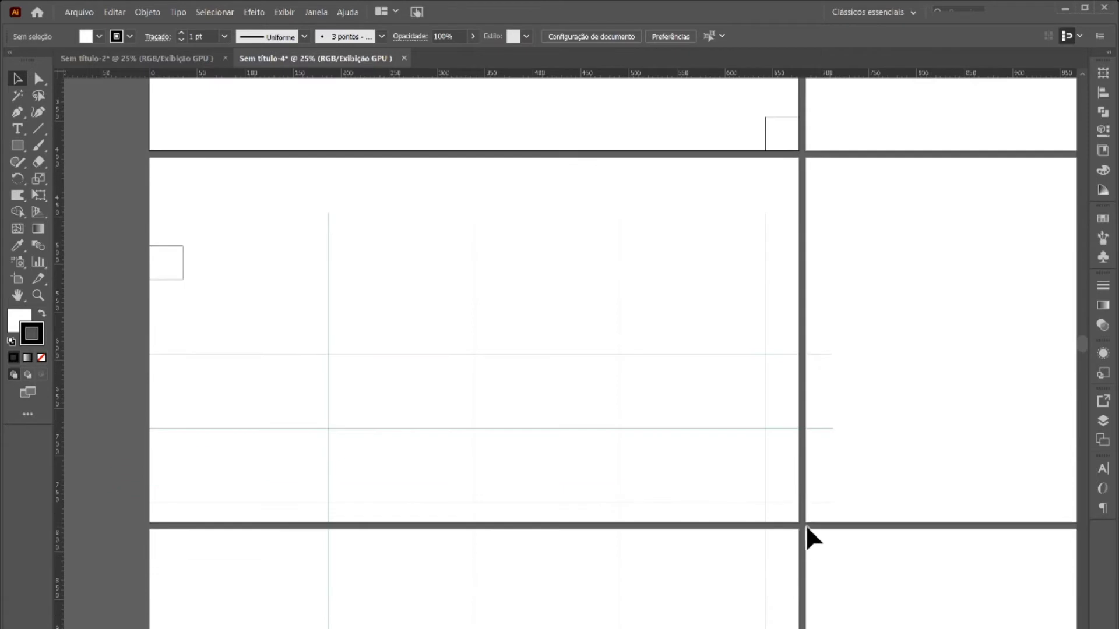
# Move the grid group up and align it against the top artboard's lower edge.
pyautogui.moveTo(765, 626); pyautogui.dragTo(763, 166)
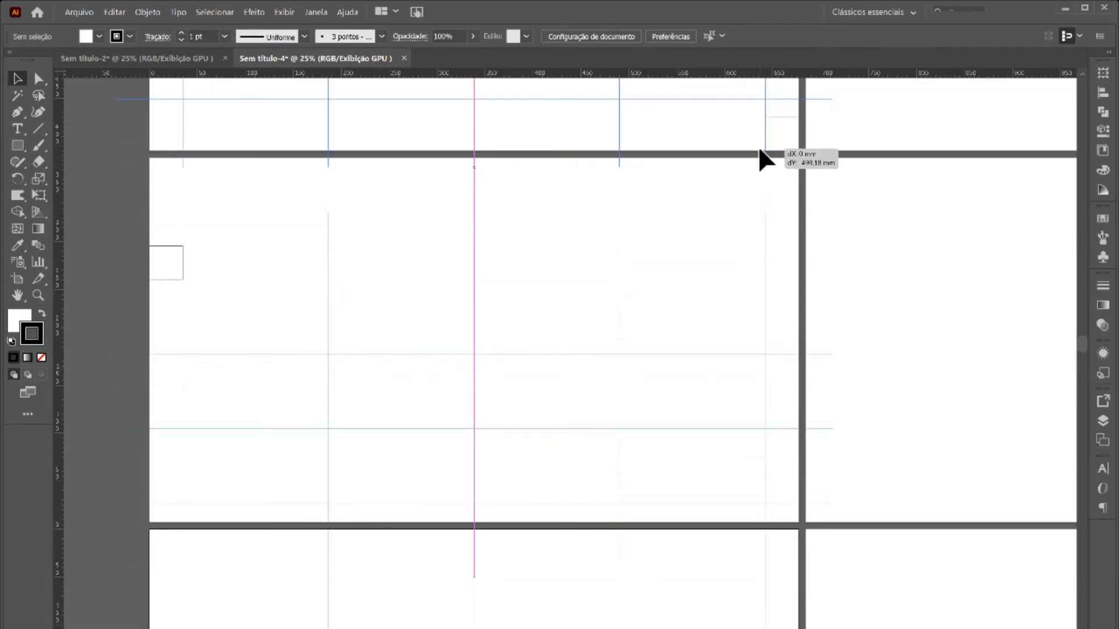
pyautogui.moveTo(763, 165); pyautogui.dragTo(760, 150)
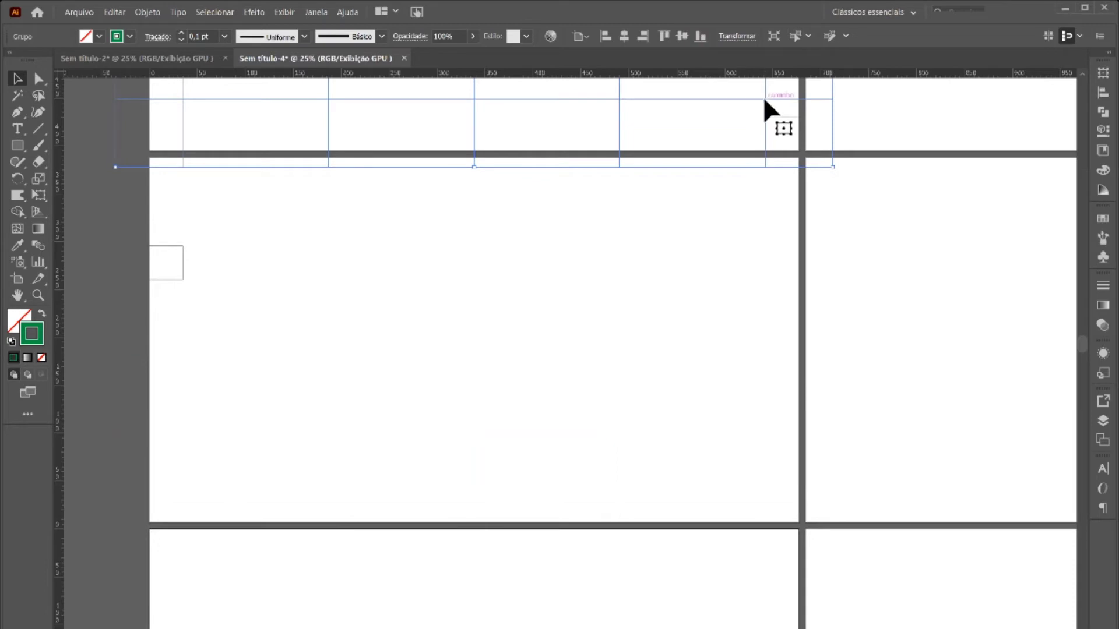
pyautogui.moveTo(764, 96)
pyautogui.mouseDown()
pyautogui.moveTo(750, 113)
pyautogui.moveTo(765, 99)
pyautogui.mouseUp()
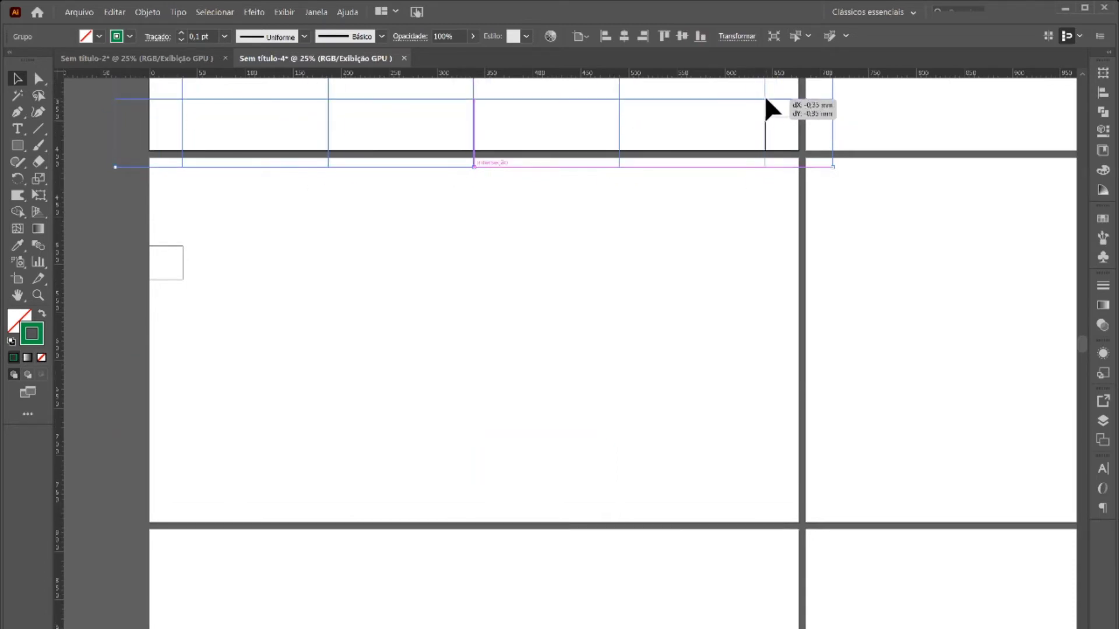
pyautogui.moveTo(764, 96)
pyautogui.mouseDown()
pyautogui.moveTo(786, 229)
pyautogui.moveTo(784, 113)
pyautogui.mouseUp()
# Snap the horizontal guide onto the top edge of the thick black line.
pyautogui.click(760, 195)
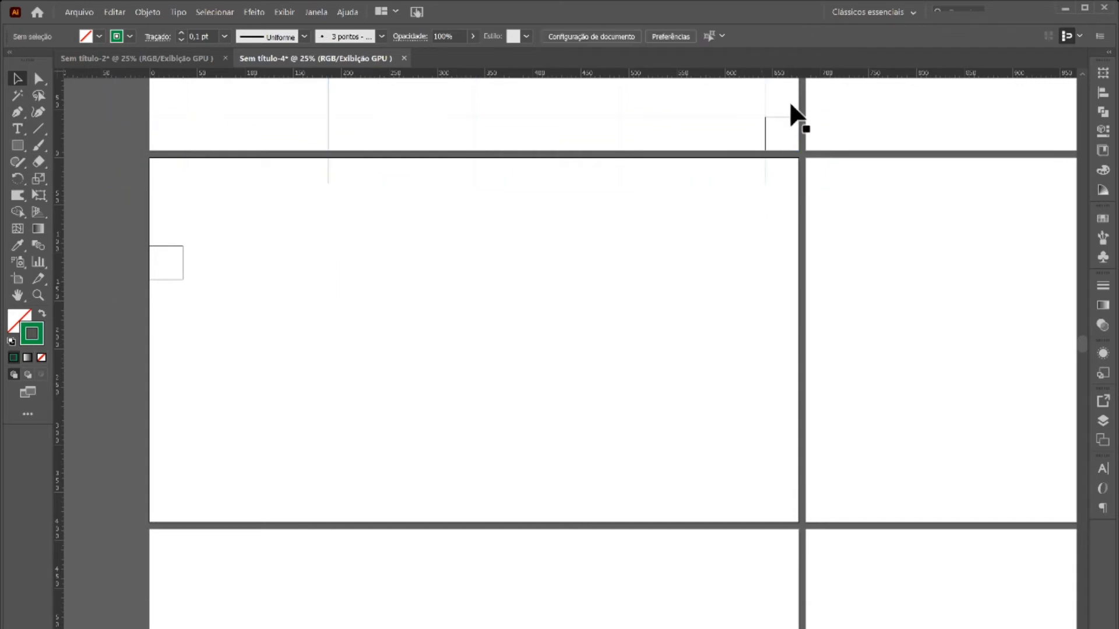
pyautogui.scroll(3, 789, 100)
pyautogui.scroll(2, 785, 109)
pyautogui.scroll(3, 767, 132)
pyautogui.scroll(2, 740, 205)
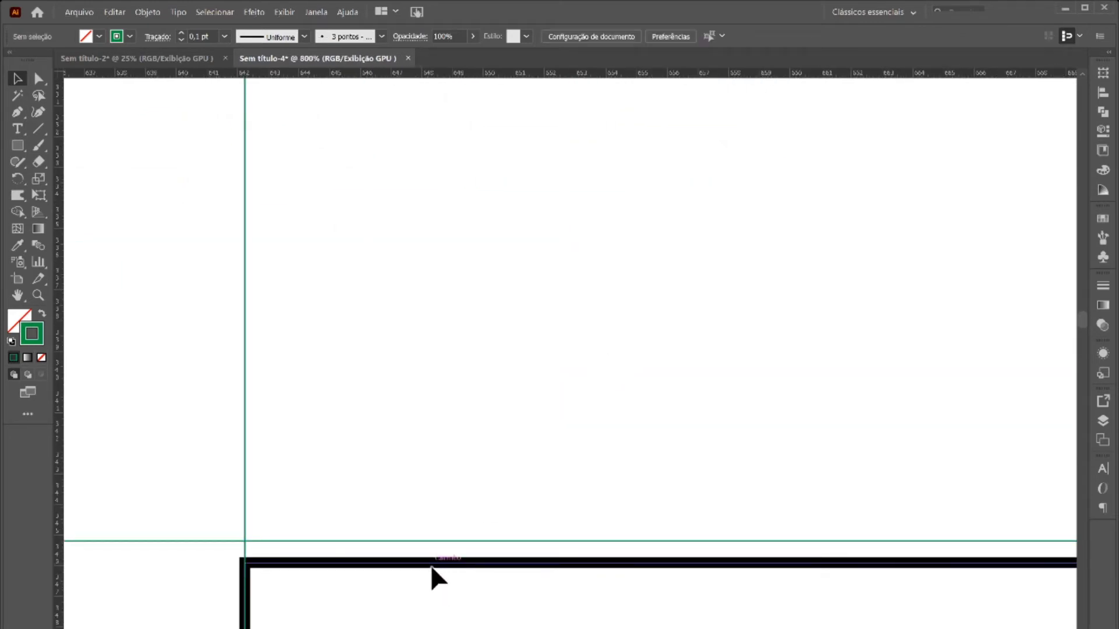
pyautogui.click(430, 564)
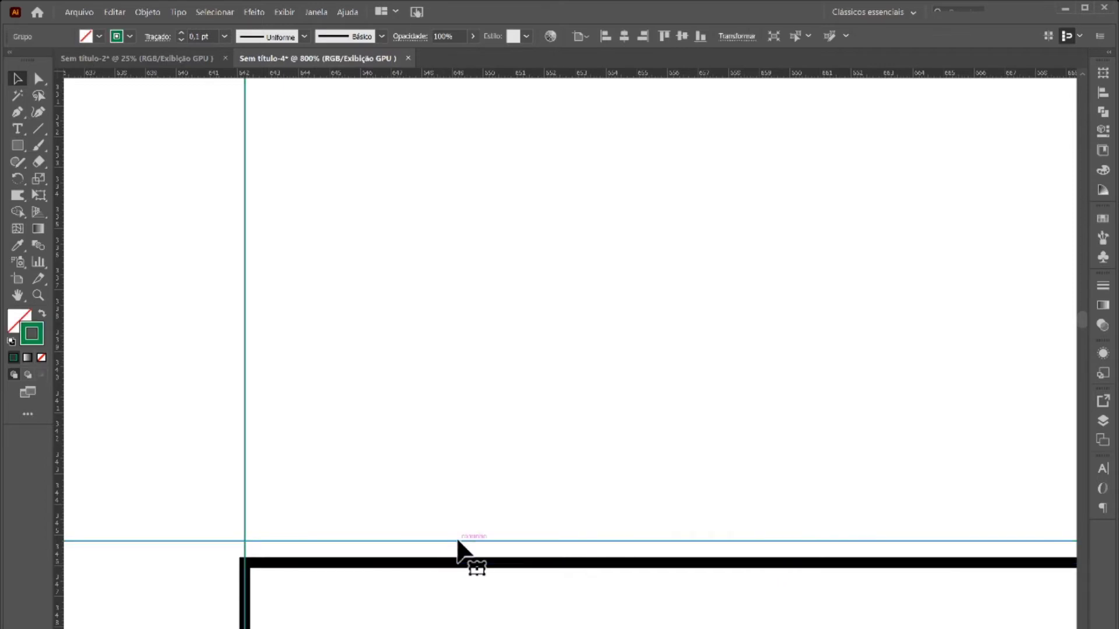
pyautogui.moveTo(457, 542); pyautogui.dragTo(461, 563)
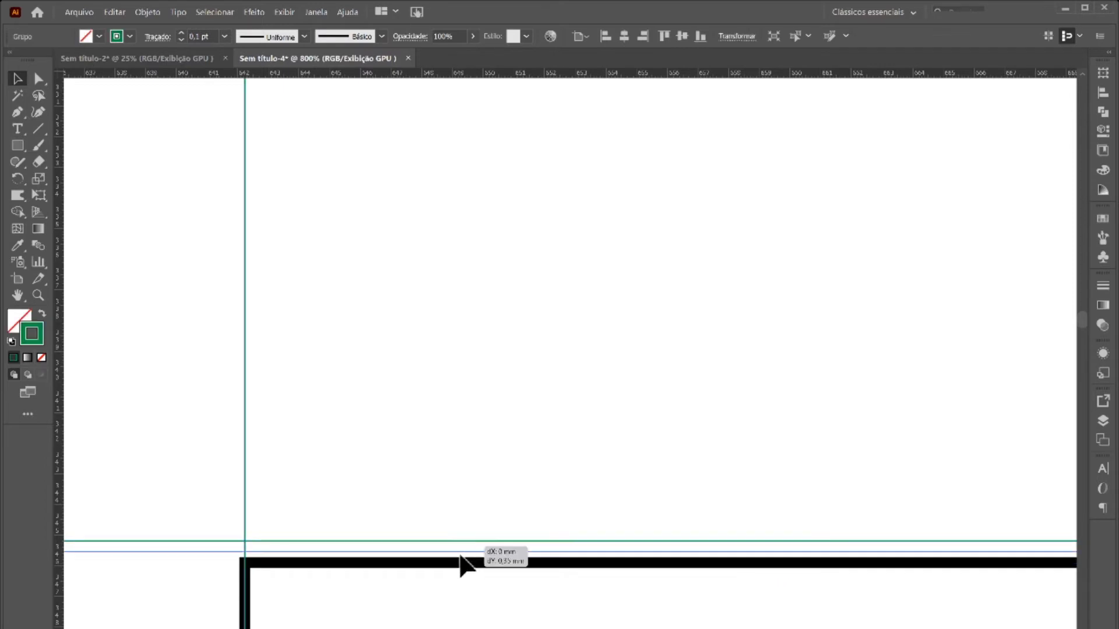
pyautogui.click(480, 454)
# Delete the small square from the artboard corner.
pyautogui.scroll(-3, 480, 454)
pyautogui.scroll(-2, 479, 450)
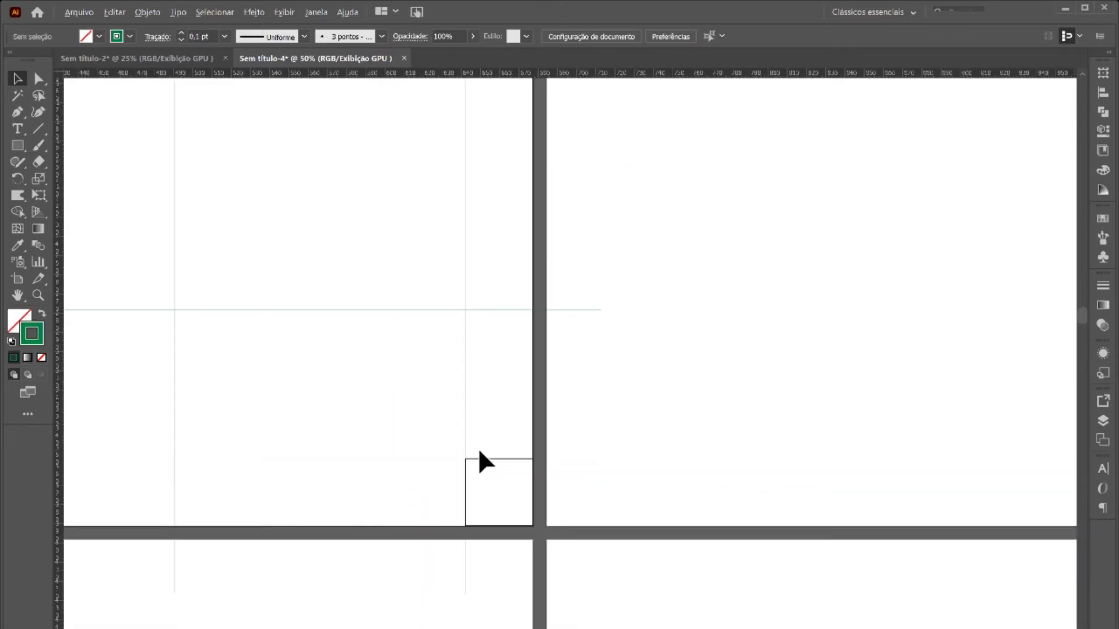
pyautogui.scroll(-1, 478, 447)
pyautogui.scroll(-1, 490, 437)
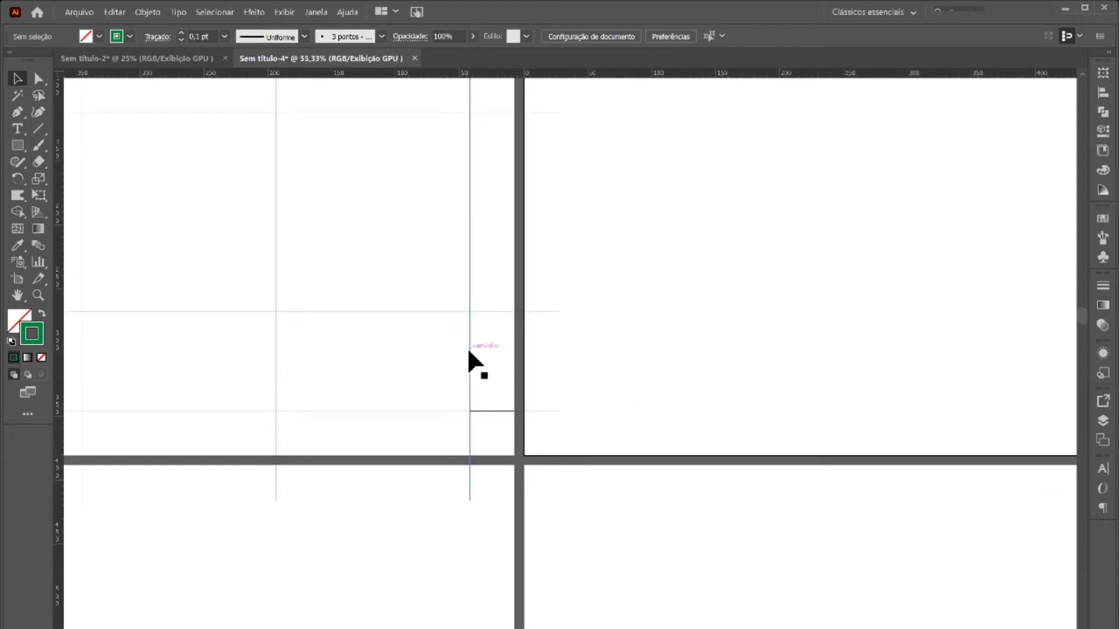
pyautogui.scroll(-2, 469, 349)
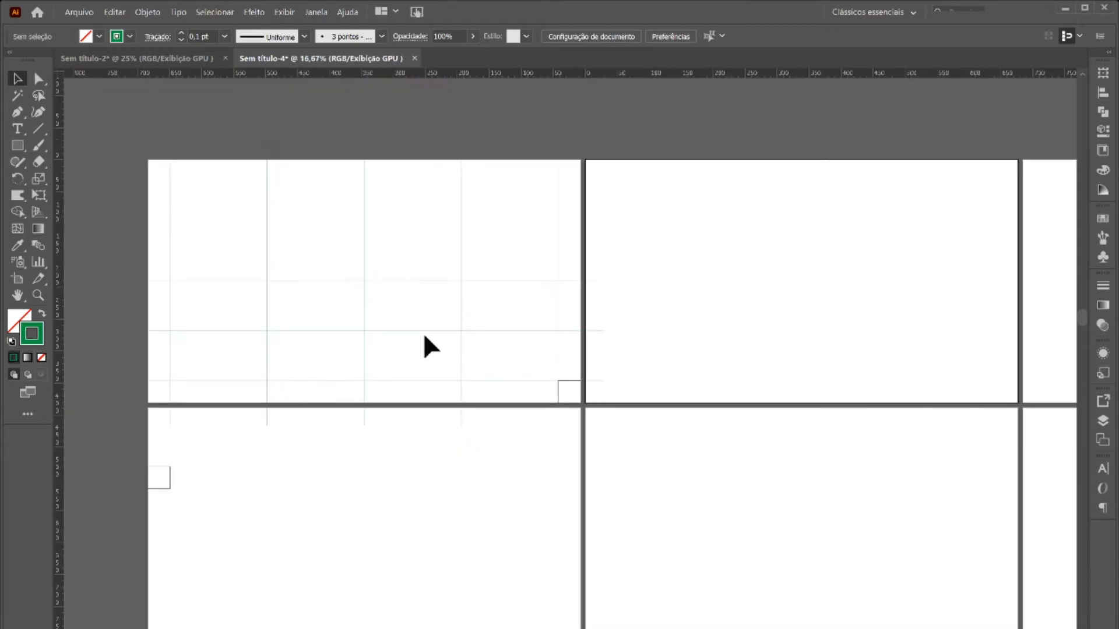
pyautogui.scroll(2, 425, 337)
pyautogui.moveTo(558, 448); pyautogui.dragTo(565, 446)
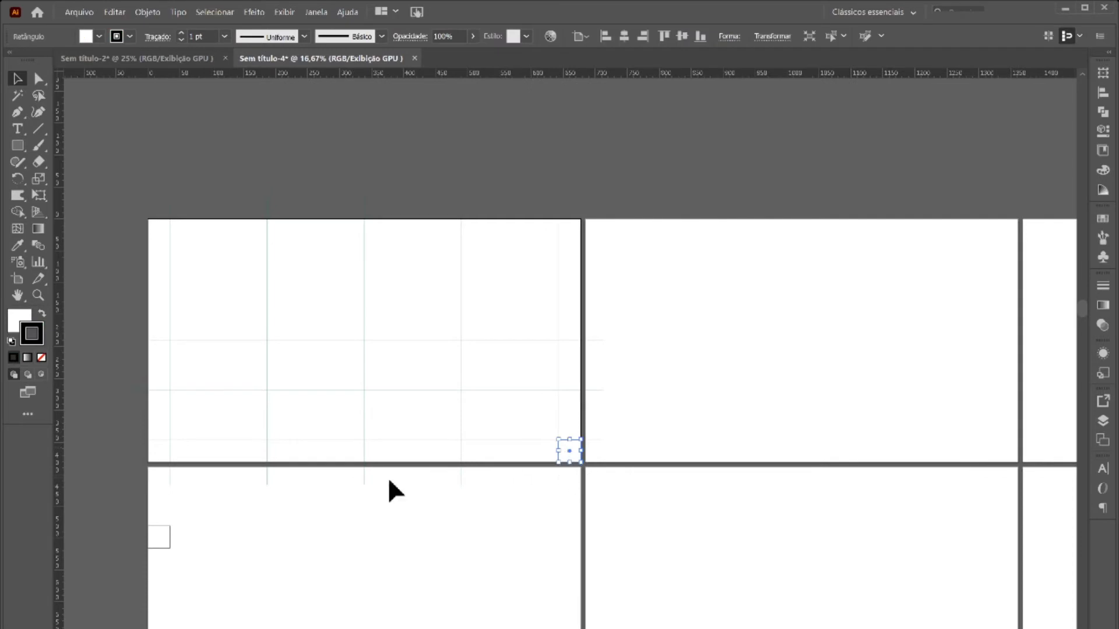
pyautogui.press('Delete')
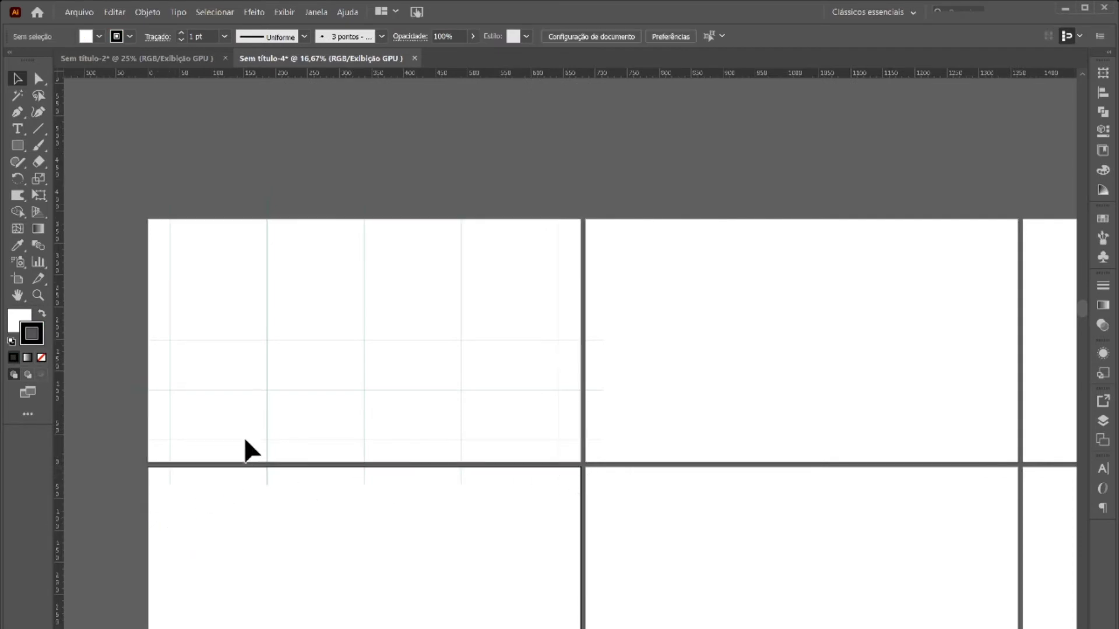
# Duplicate the first artboard off to the left, then undo the duplication.
pyautogui.click(21, 280)
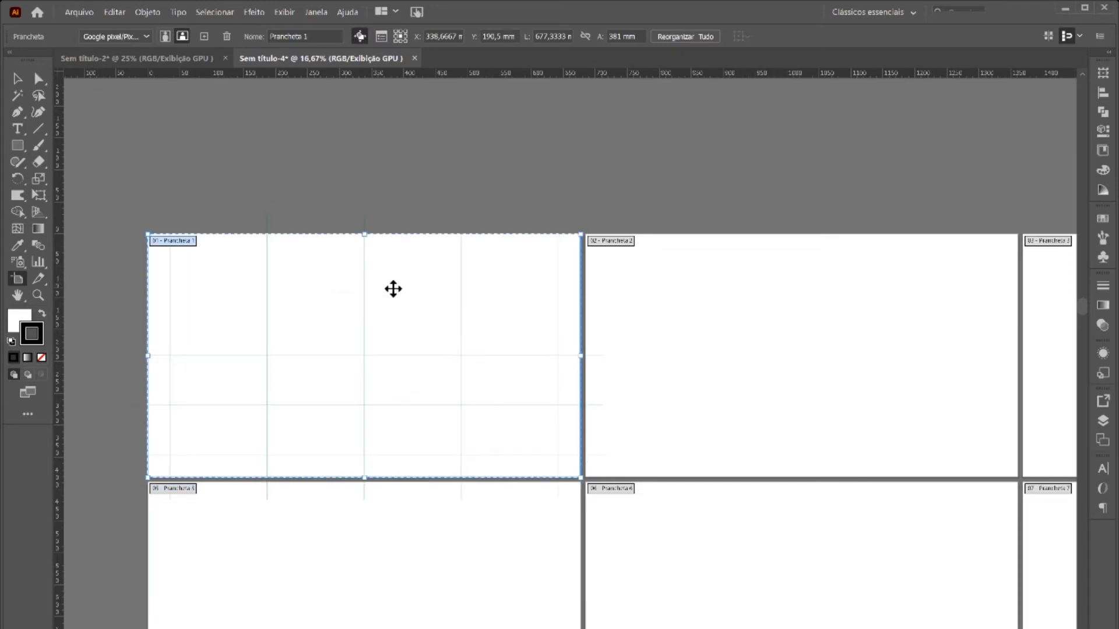
pyautogui.moveTo(412, 282); pyautogui.dragTo(136, 311)
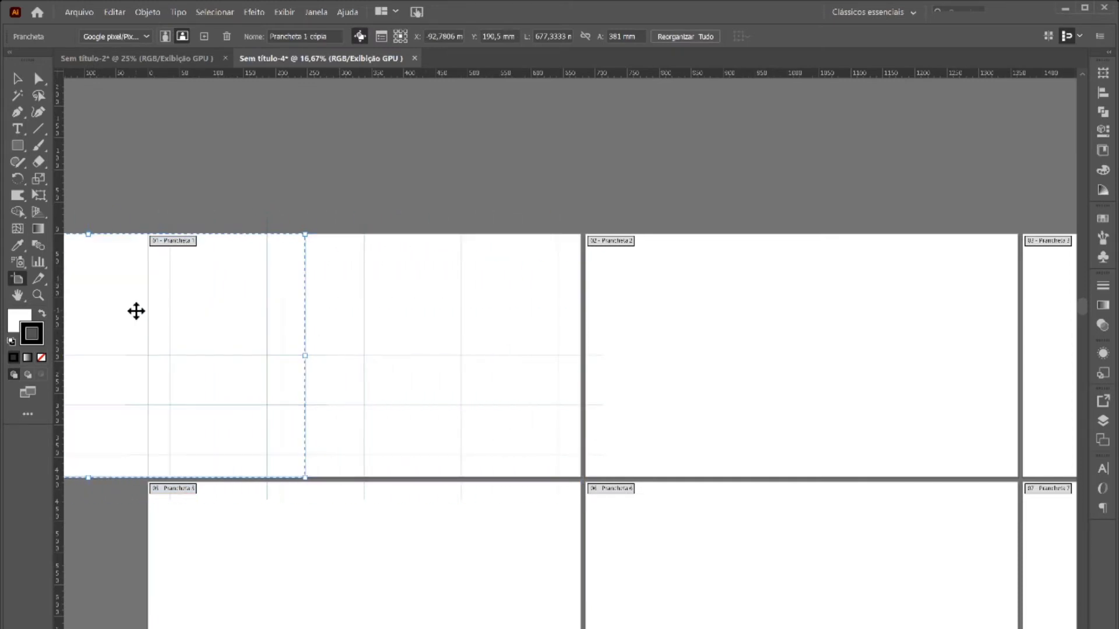
pyautogui.hscroll(-2, 373, 344)
pyautogui.hscroll(-3, 361, 356)
pyautogui.hscroll(-1, 361, 352)
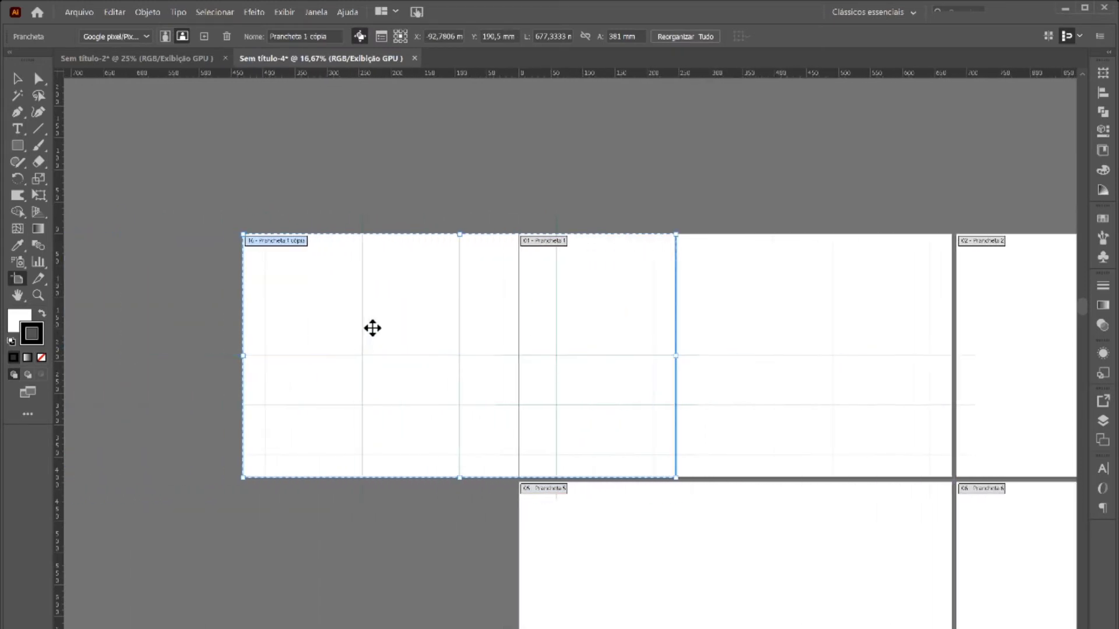
pyautogui.moveTo(372, 327); pyautogui.dragTo(201, 340)
pyautogui.moveTo(324, 330); pyautogui.dragTo(124, 321)
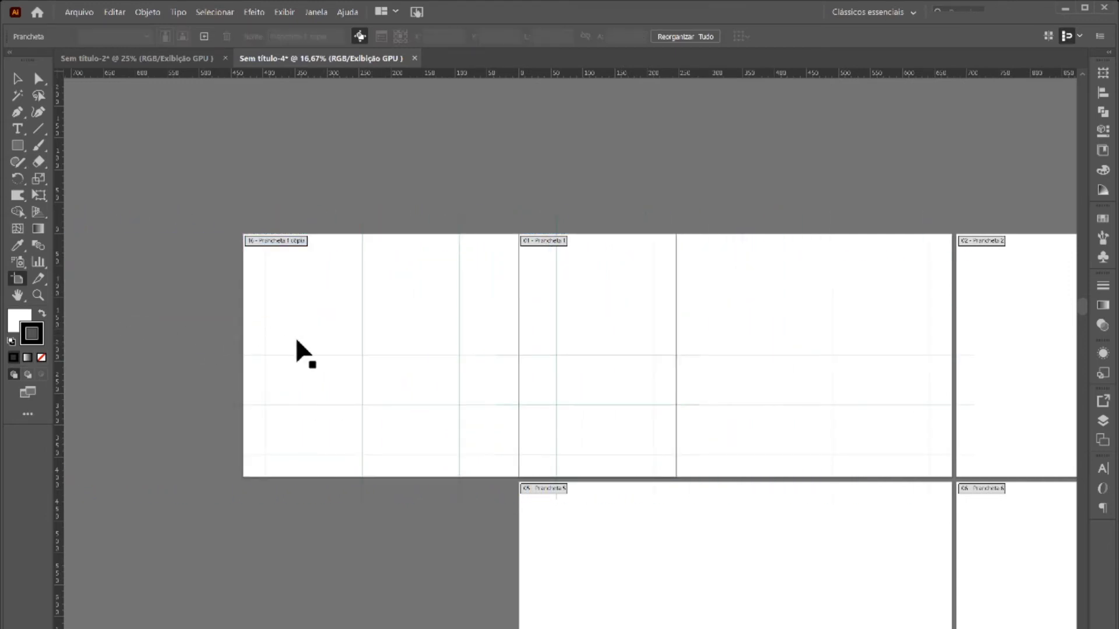
pyautogui.moveTo(303, 337); pyautogui.dragTo(95, 324)
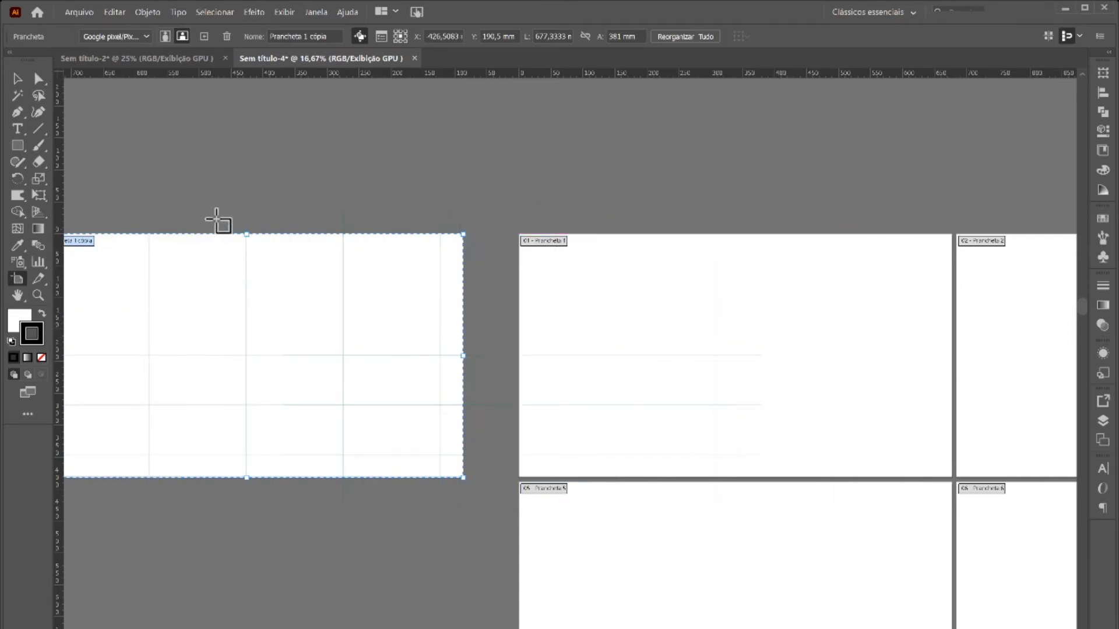
pyautogui.hotkey('ctrl', 'z')
pyautogui.hotkey('ctrl', 'z')
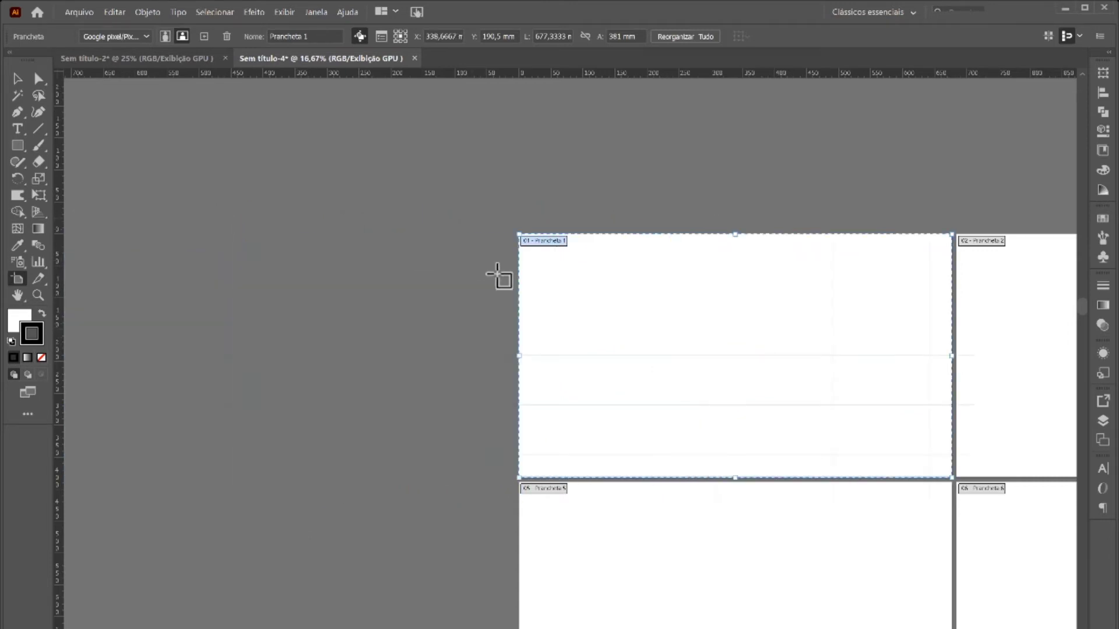
# Duplicate the first artboard to the left again and exit the Artboard tool.
pyautogui.moveTo(620, 281); pyautogui.dragTo(96, 259)
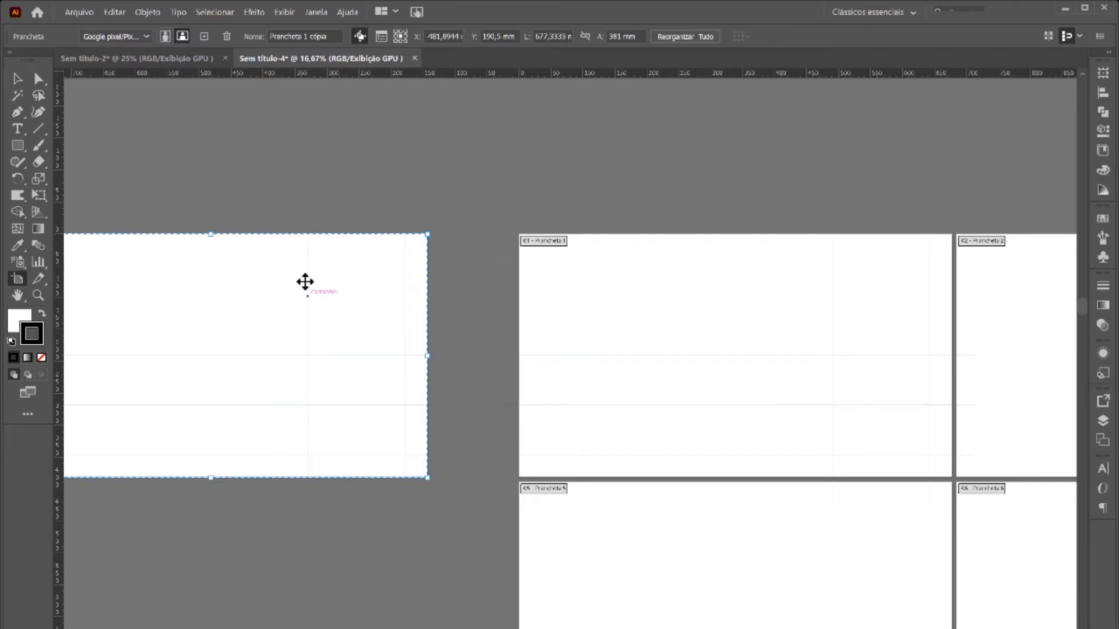
pyautogui.press('Escape')
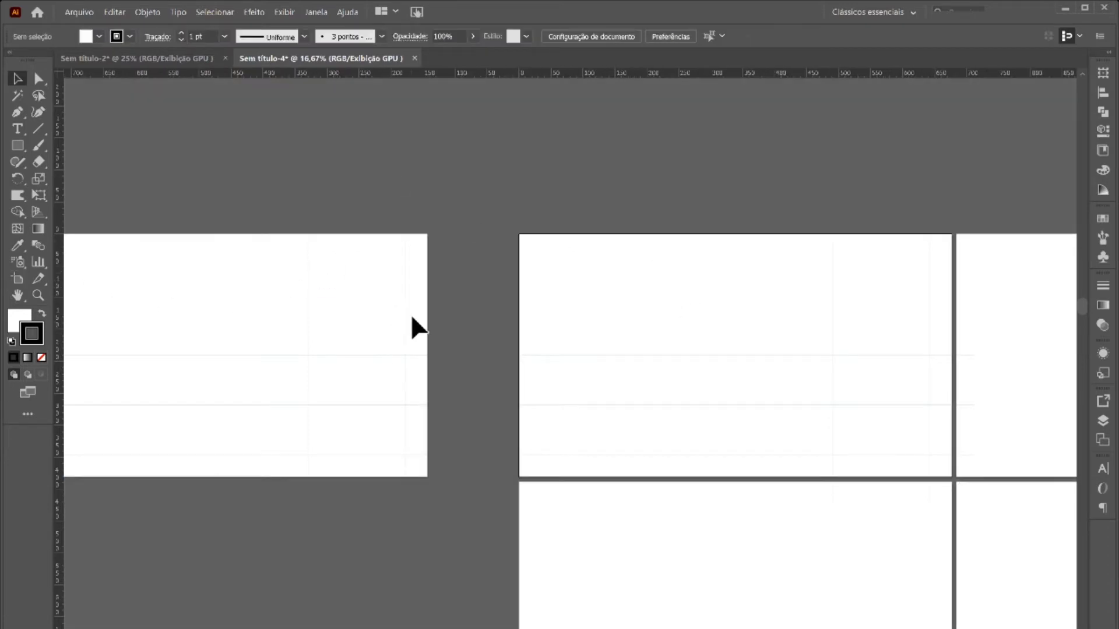
pyautogui.hscroll(-4, 392, 271)
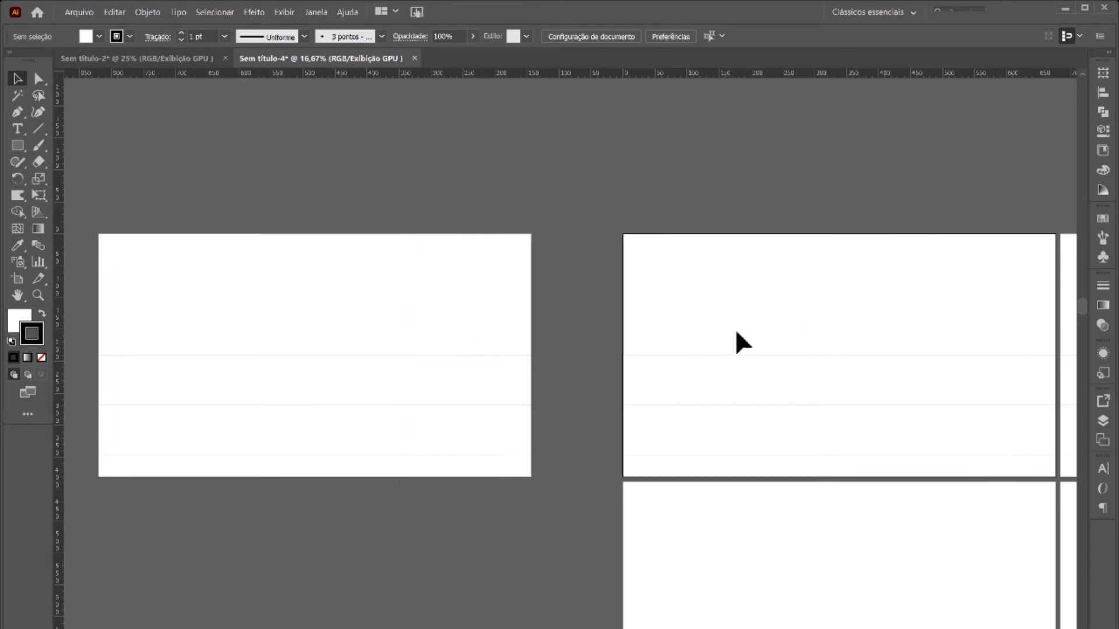
pyautogui.scroll(-1, 593, 338)
pyautogui.hscroll(2, 674, 299)
pyautogui.hscroll(3, 678, 309)
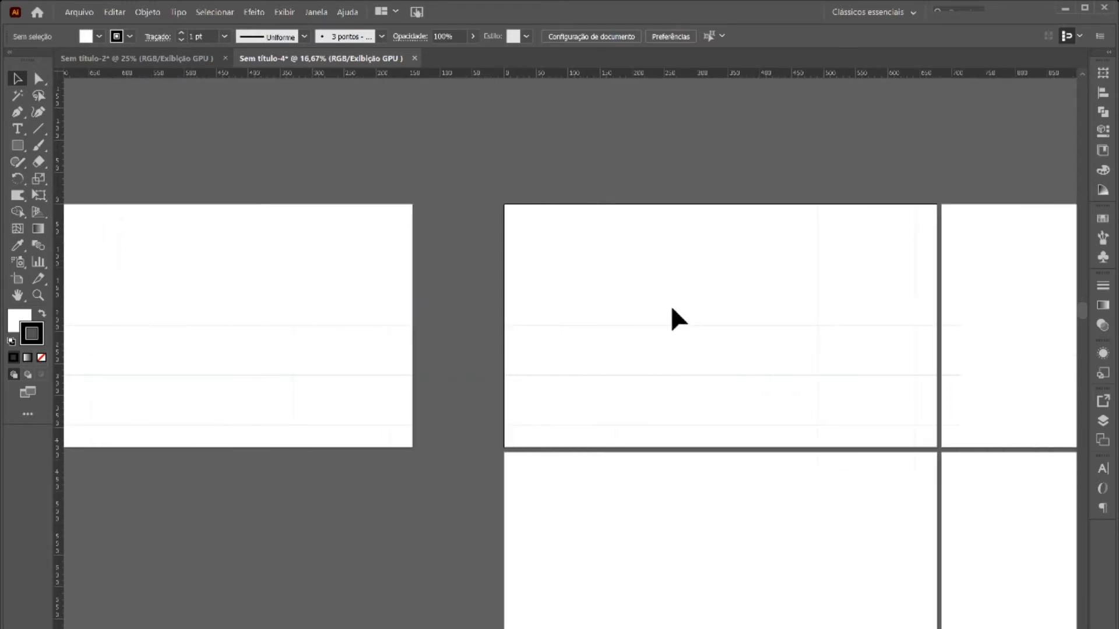
pyautogui.press('m')
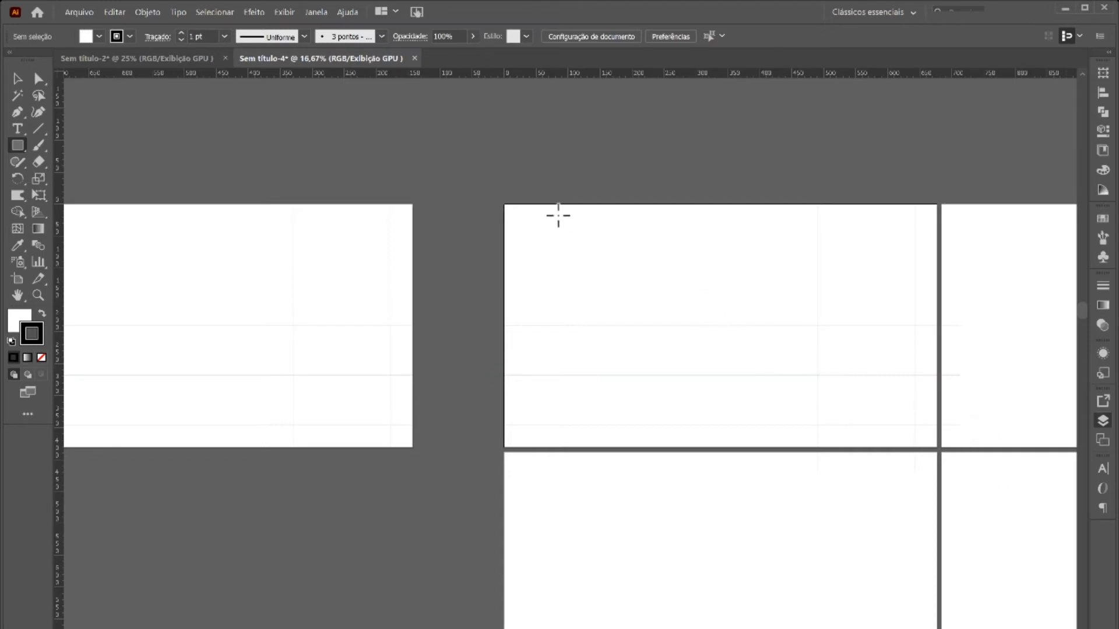
# Draw the margin rectangle on the new landscape page's artboard.
pyautogui.moveTo(526, 227); pyautogui.dragTo(721, 324)
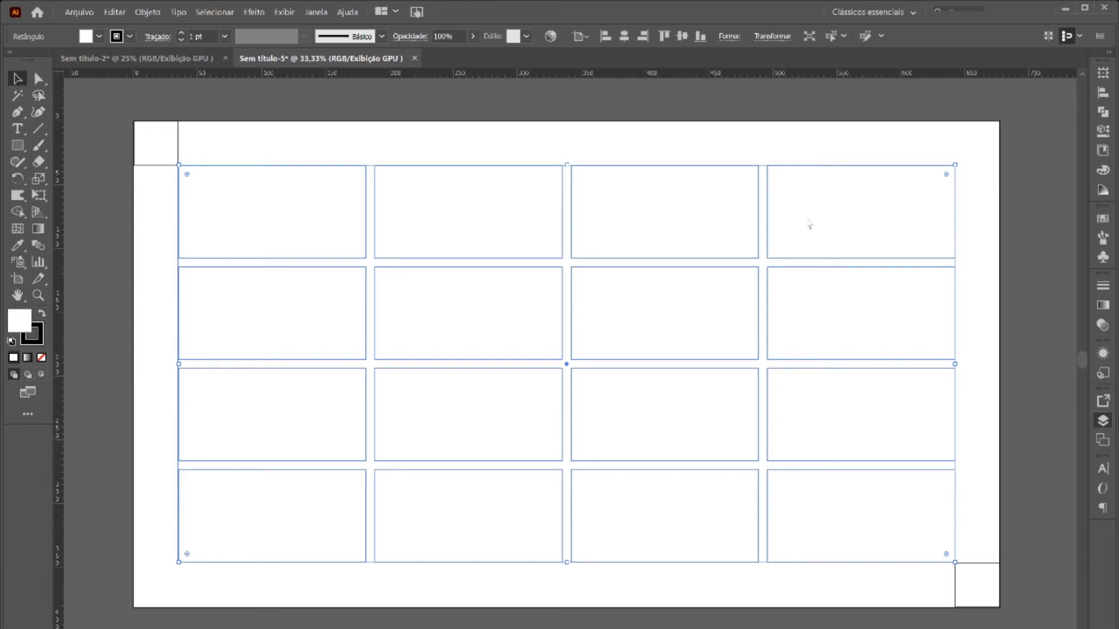
pyautogui.press('Return')
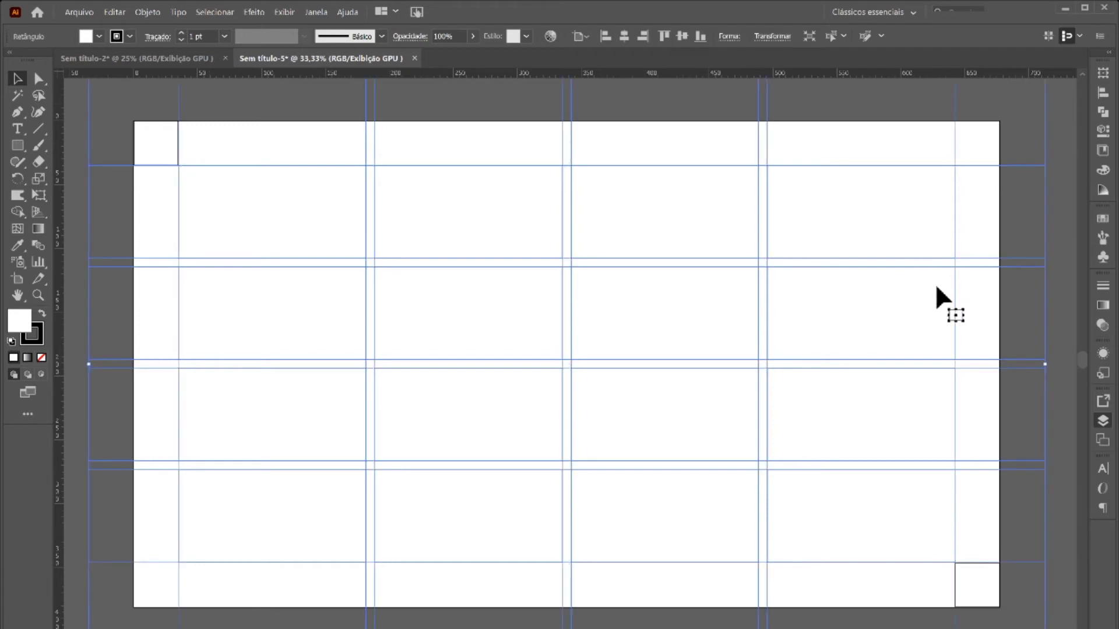
pyautogui.click(1054, 117)
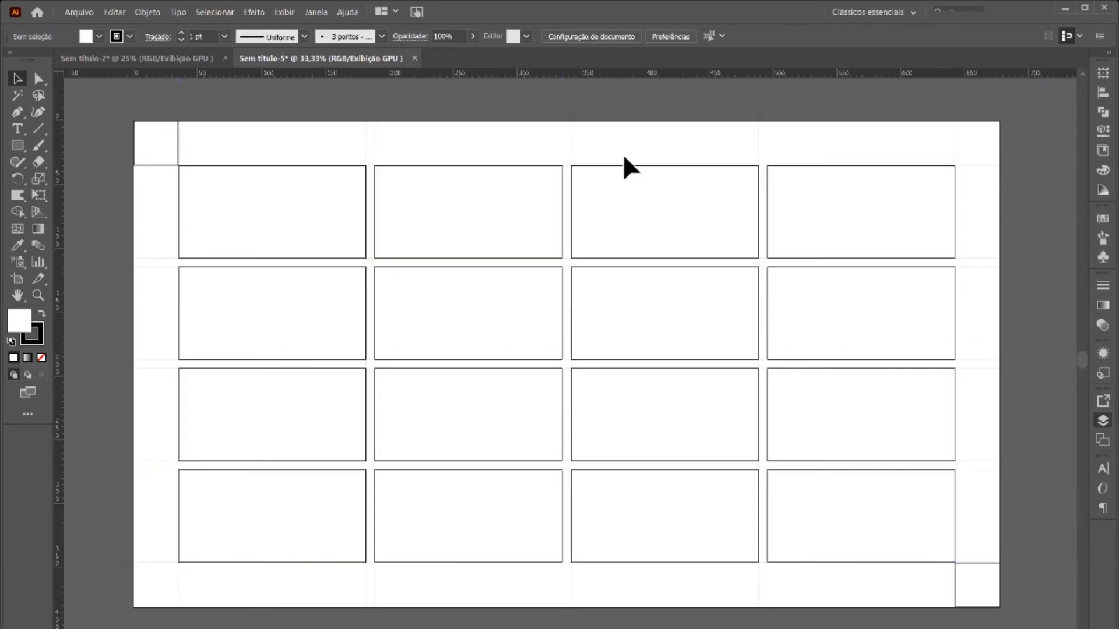
pyautogui.click(527, 216)
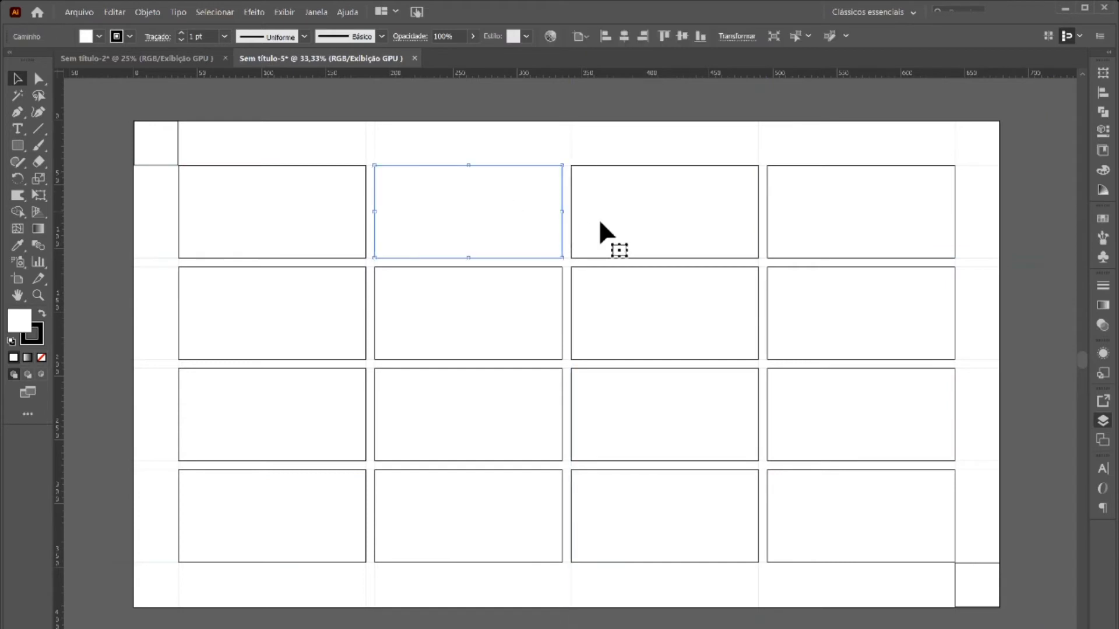
pyautogui.click(374, 139)
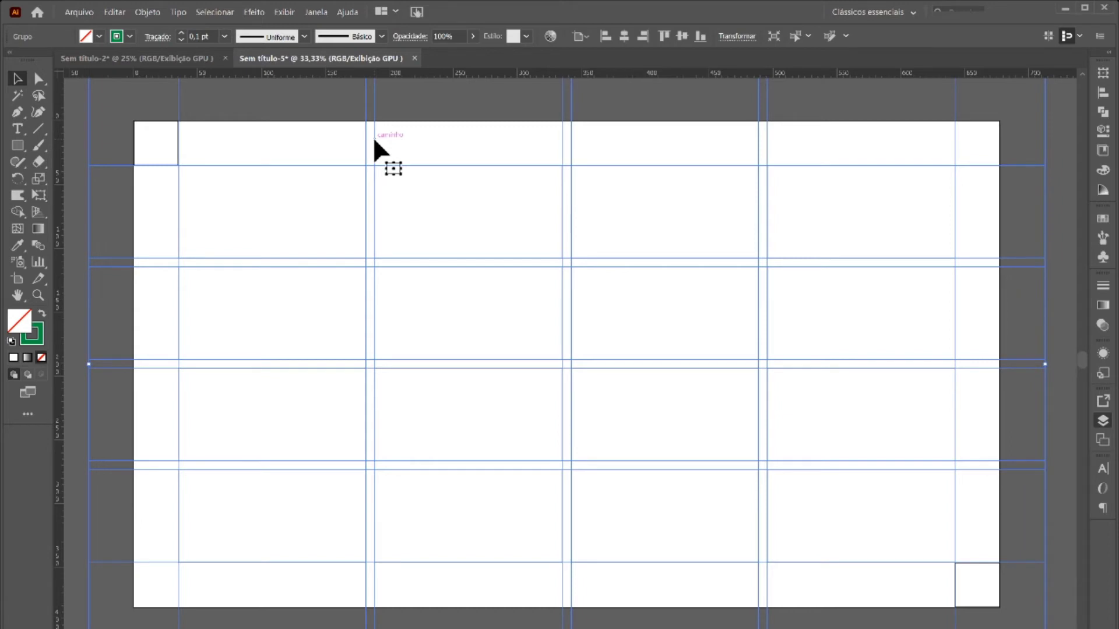
pyautogui.press('ctrl')
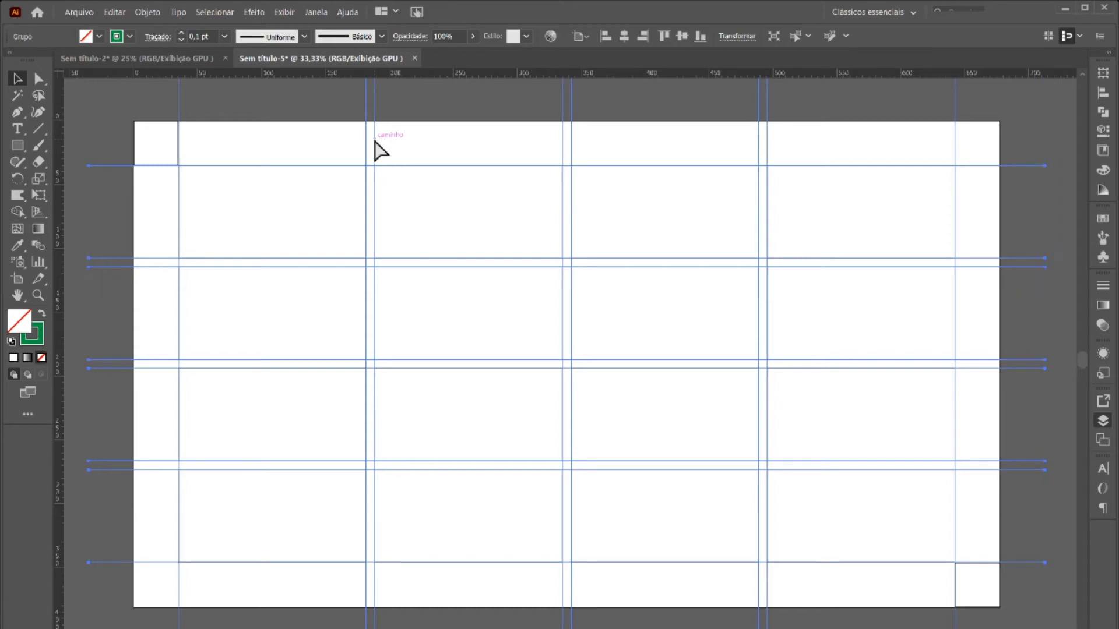
pyautogui.click(374, 150)
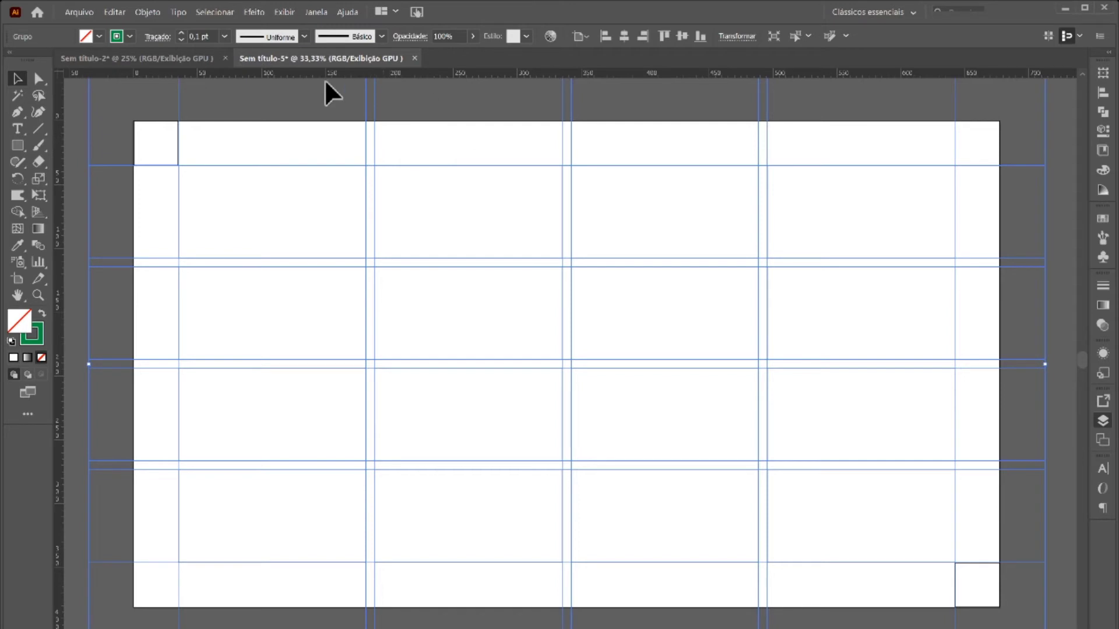
pyautogui.press('ctrl')
pyautogui.click(385, 145)
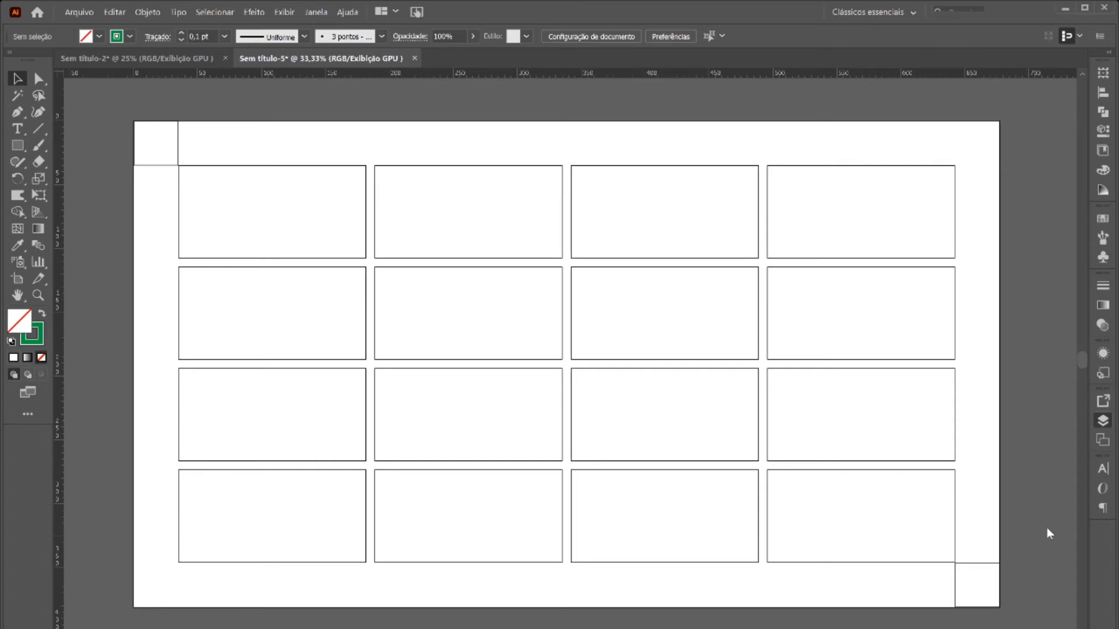
pyautogui.hotkey('ctrl', 'z')
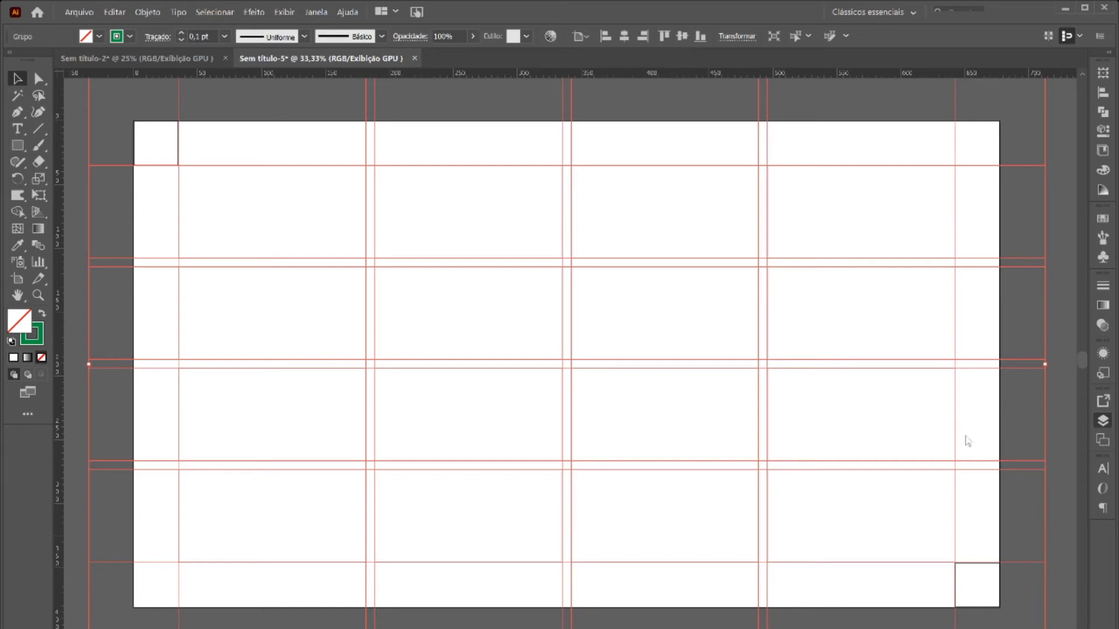
pyautogui.hotkey('ctrl', 'alt', '5')
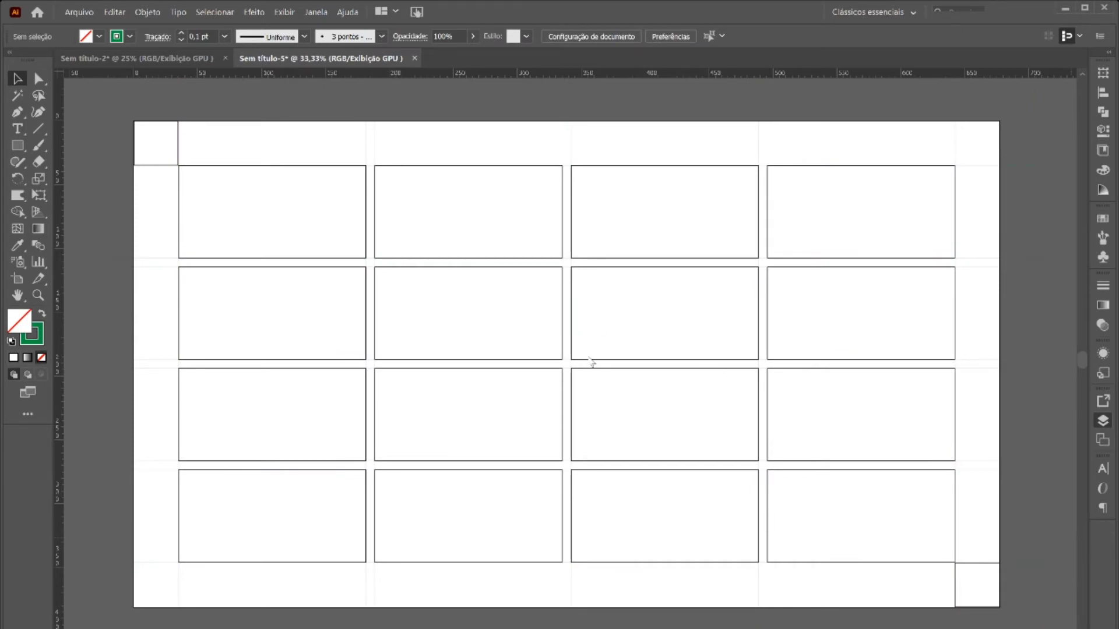
# Remove the grid rectangles, keeping only the guides, and set the fill to black.
pyautogui.hotkey('ctrl', 'z')
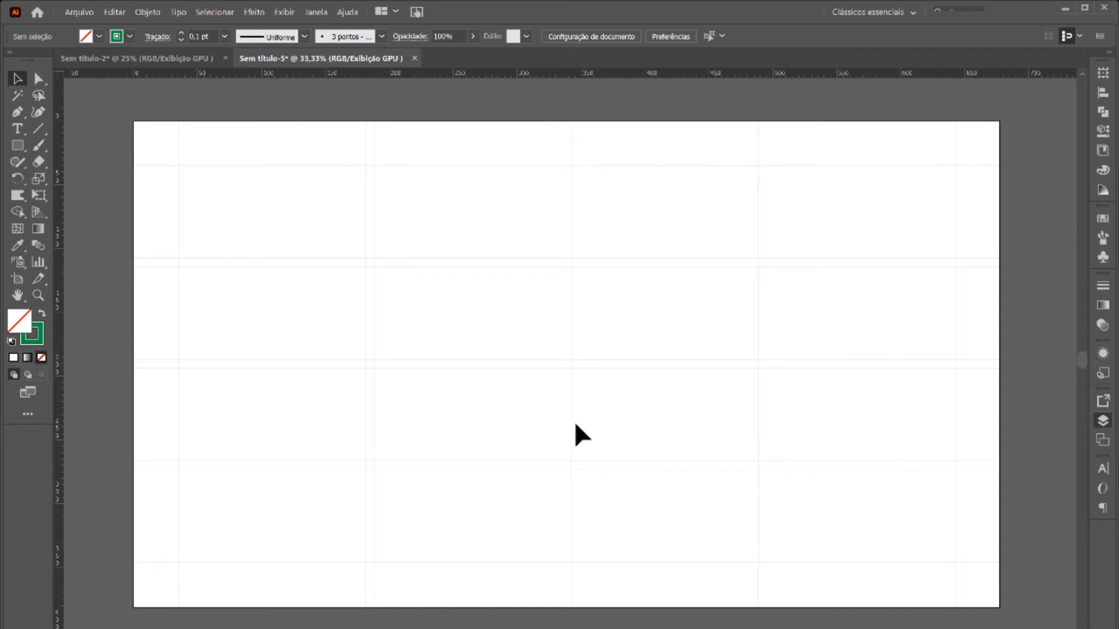
pyautogui.press('m')
pyautogui.press('d')
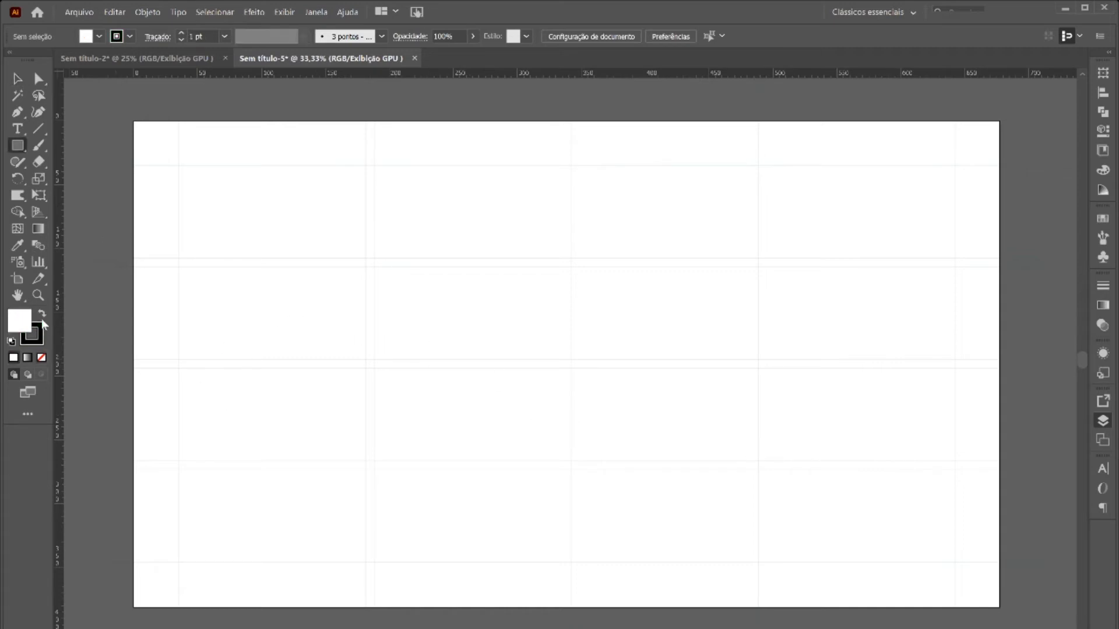
pyautogui.click(42, 319)
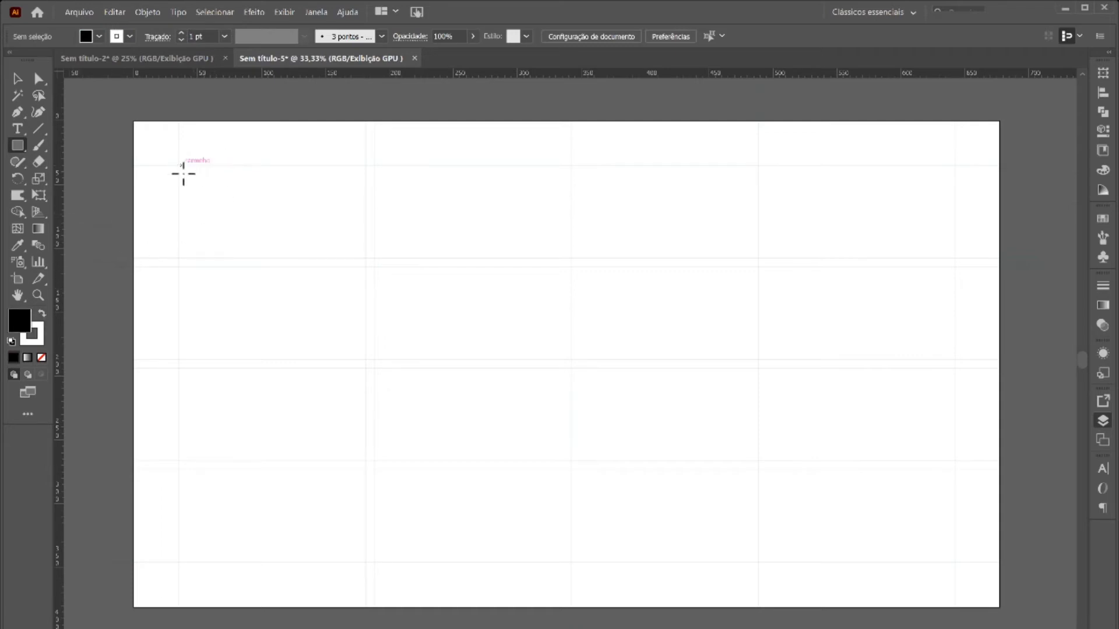
# Draw a black bar down the first column and copy it into the other columns.
pyautogui.moveTo(181, 166)
pyautogui.mouseDown()
pyautogui.moveTo(389, 477)
pyautogui.moveTo(383, 526)
pyautogui.mouseUp()
pyautogui.hotkey('ctrl', 'z')
pyautogui.moveTo(180, 166); pyautogui.dragTo(367, 563)
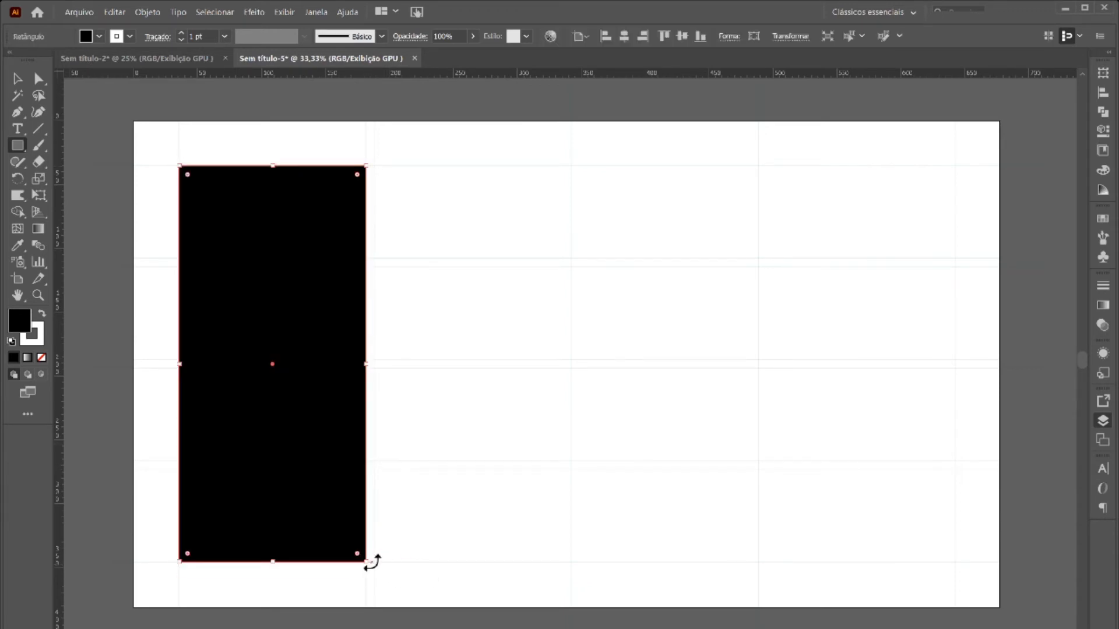
pyautogui.press('v')
pyautogui.moveTo(325, 228)
pyautogui.mouseDown()
pyautogui.moveTo(501, 214)
pyautogui.moveTo(673, 220)
pyautogui.moveTo(670, 209)
pyautogui.moveTo(857, 215)
pyautogui.mouseUp()
pyautogui.scroll(1, 885, 169)
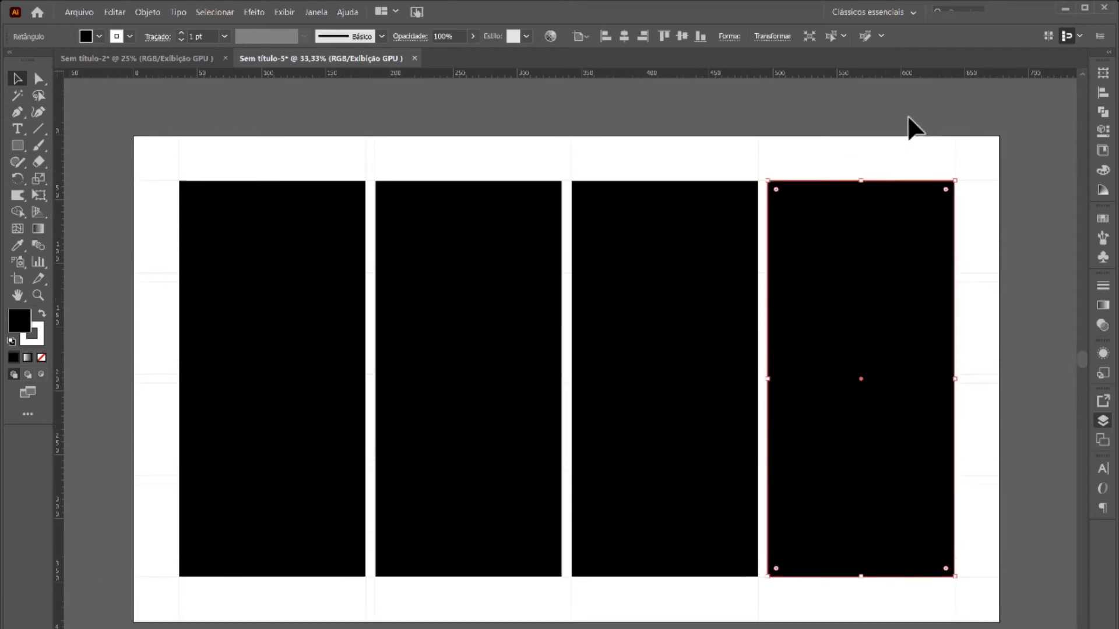
pyautogui.click(868, 156)
pyautogui.scroll(-1, 628, 385)
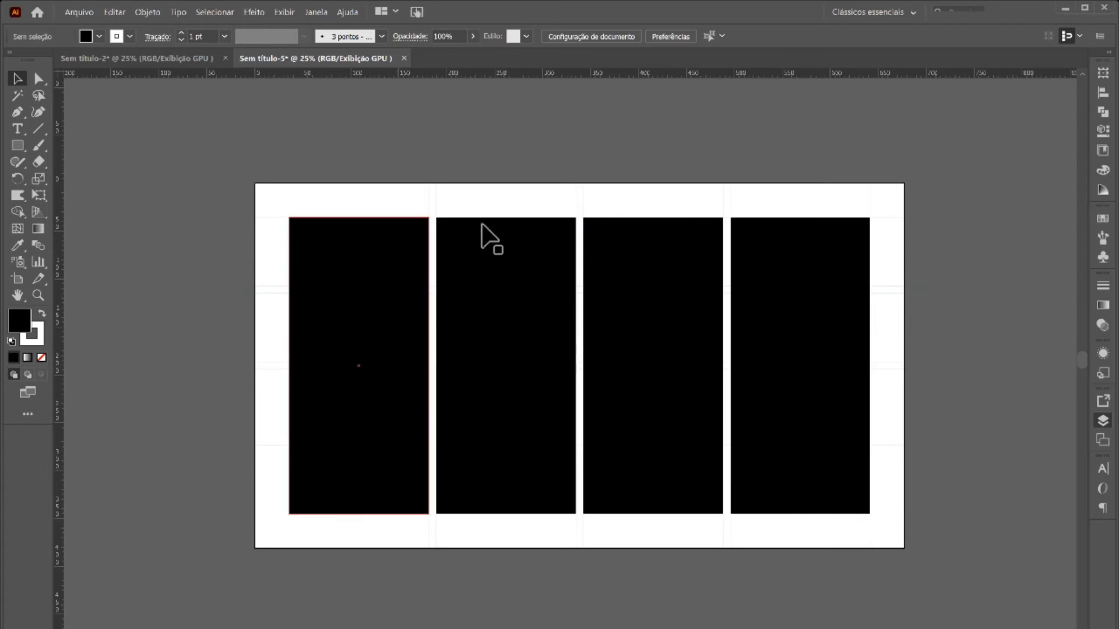
# Delete the second black bar and widen the first bar across the second column.
pyautogui.click(509, 305)
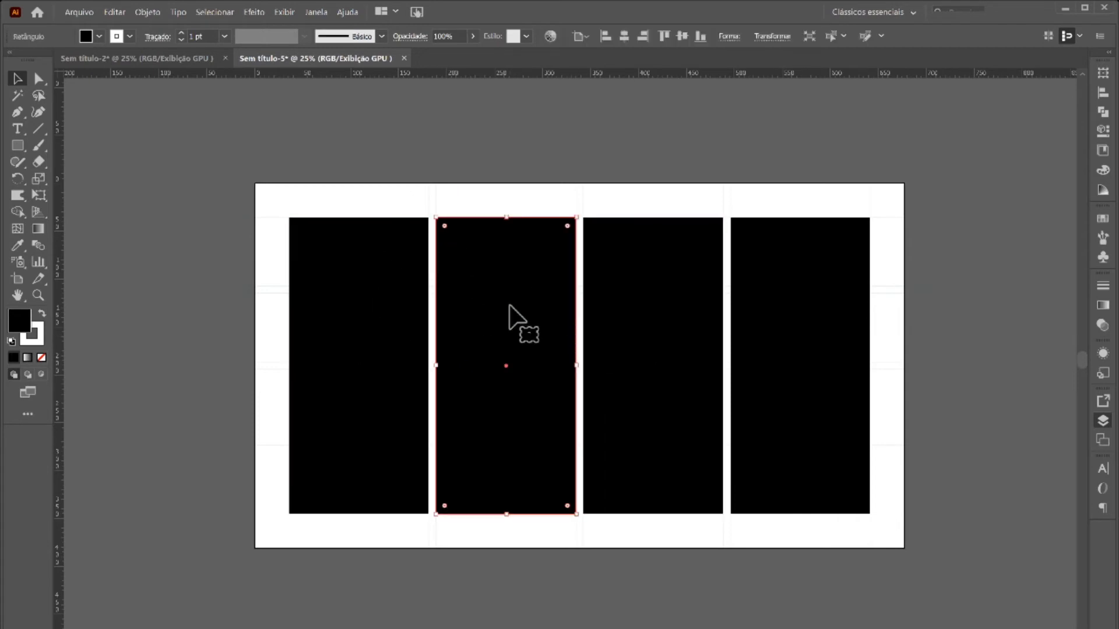
pyautogui.press('Delete')
pyautogui.click(387, 305)
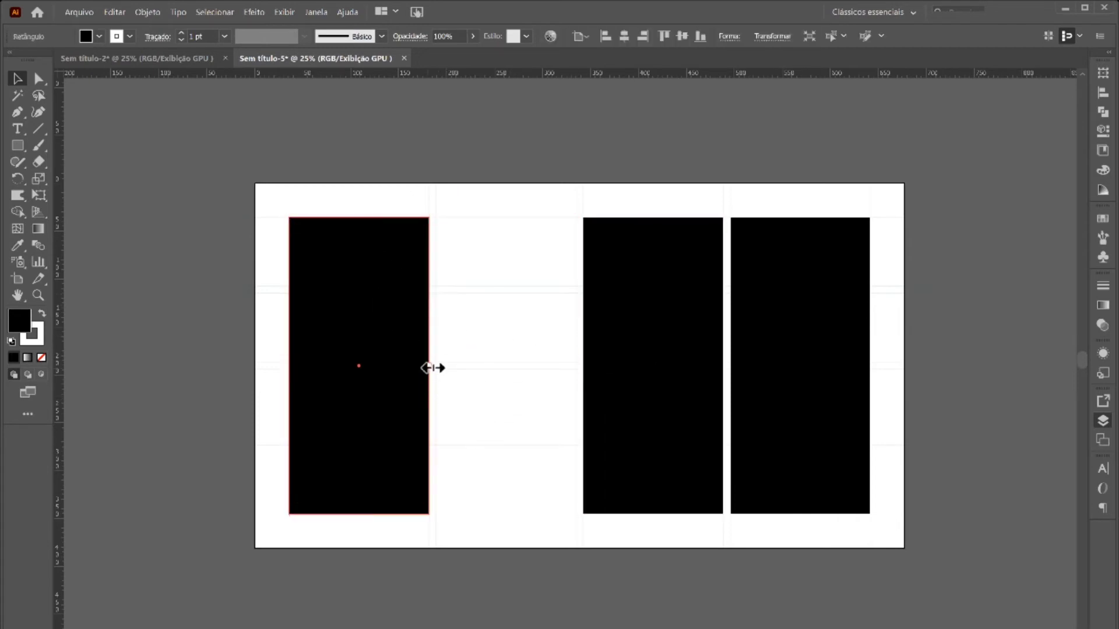
pyautogui.moveTo(429, 368); pyautogui.dragTo(579, 328)
pyautogui.click(590, 175)
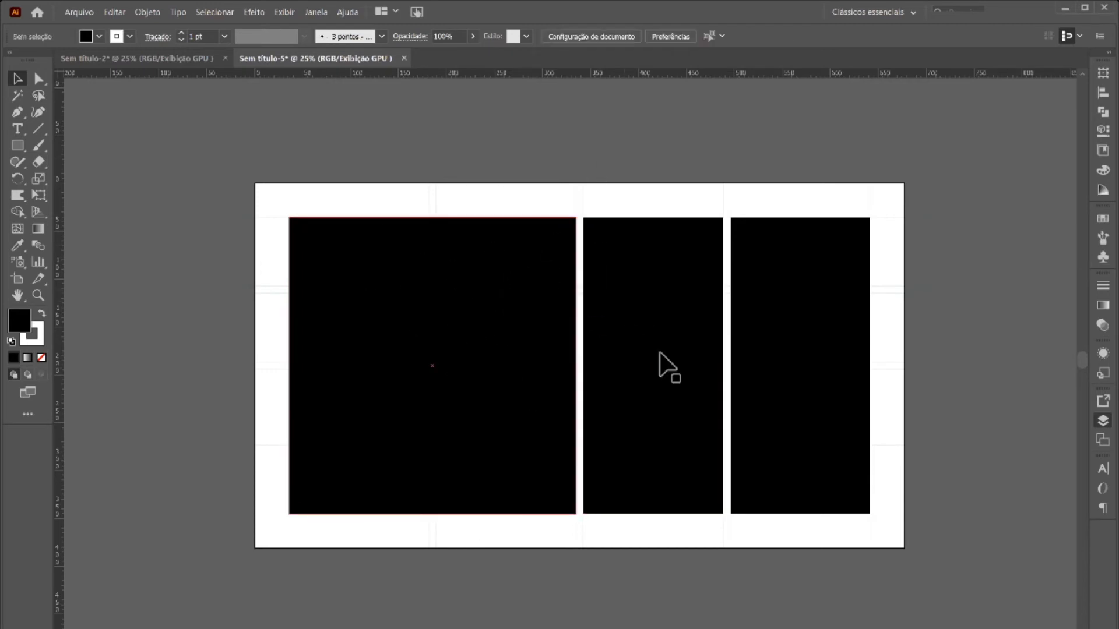
# Delete the middle bar and widen the block across the third column.
pyautogui.click(616, 323)
pyautogui.press('Delete')
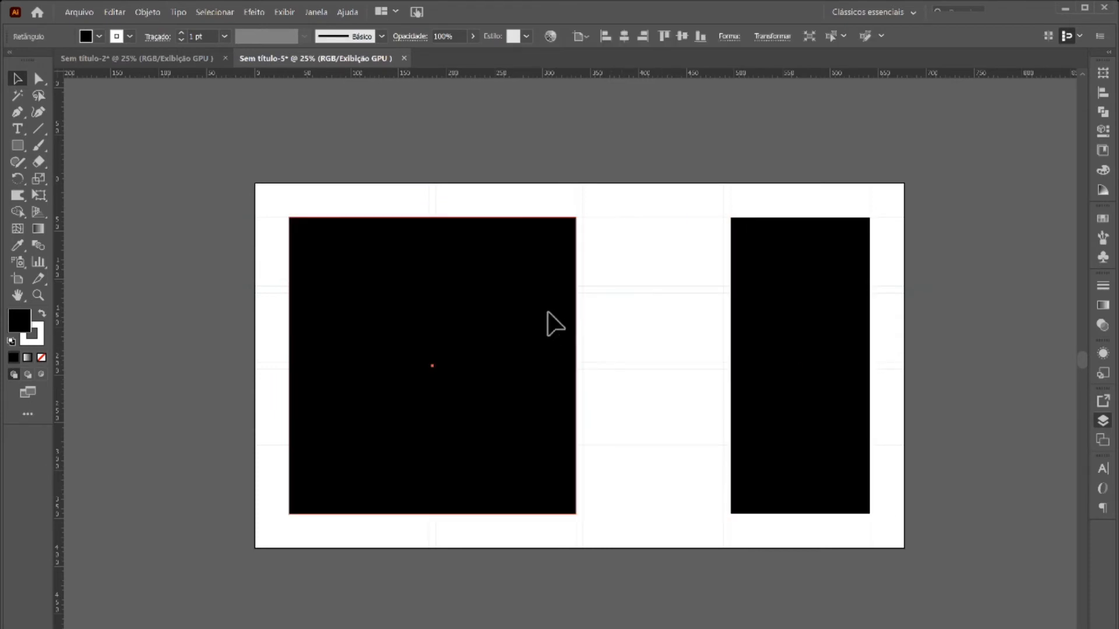
pyautogui.moveTo(577, 366); pyautogui.dragTo(726, 360)
pyautogui.click(794, 213)
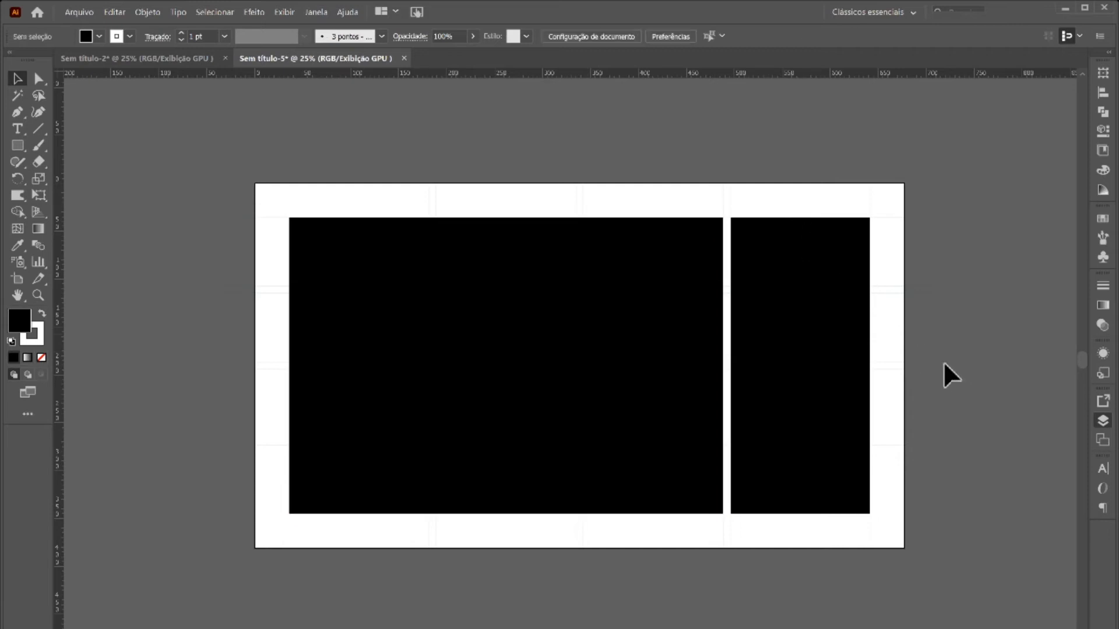
# Delete the wide black block, leaving only the rightmost bar.
pyautogui.scroll(1, 850, 305)
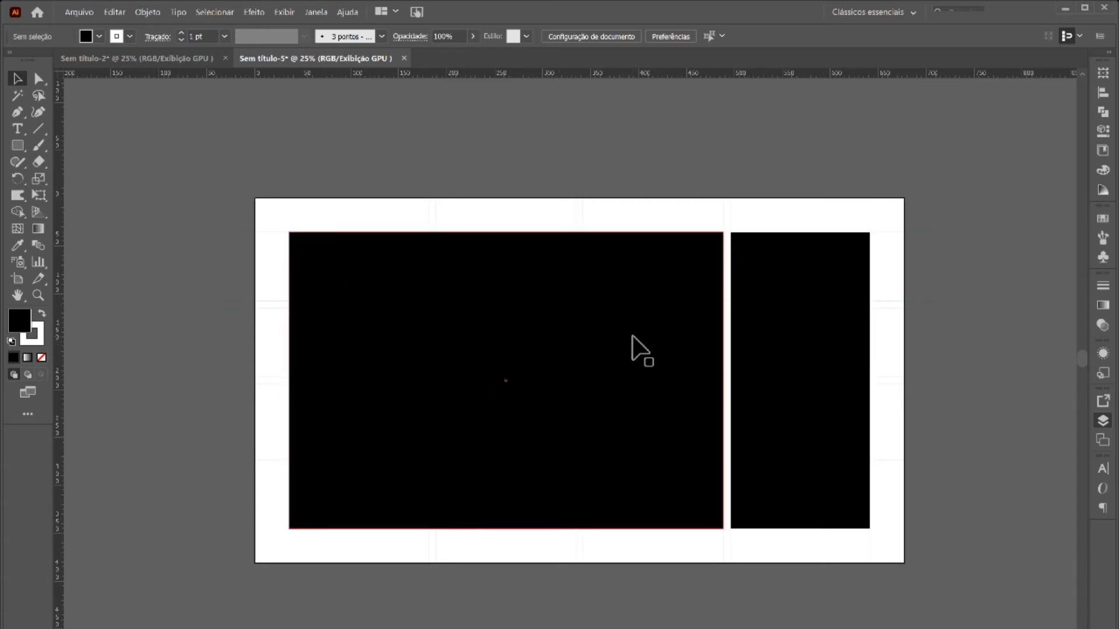
pyautogui.scroll(1, 923, 274)
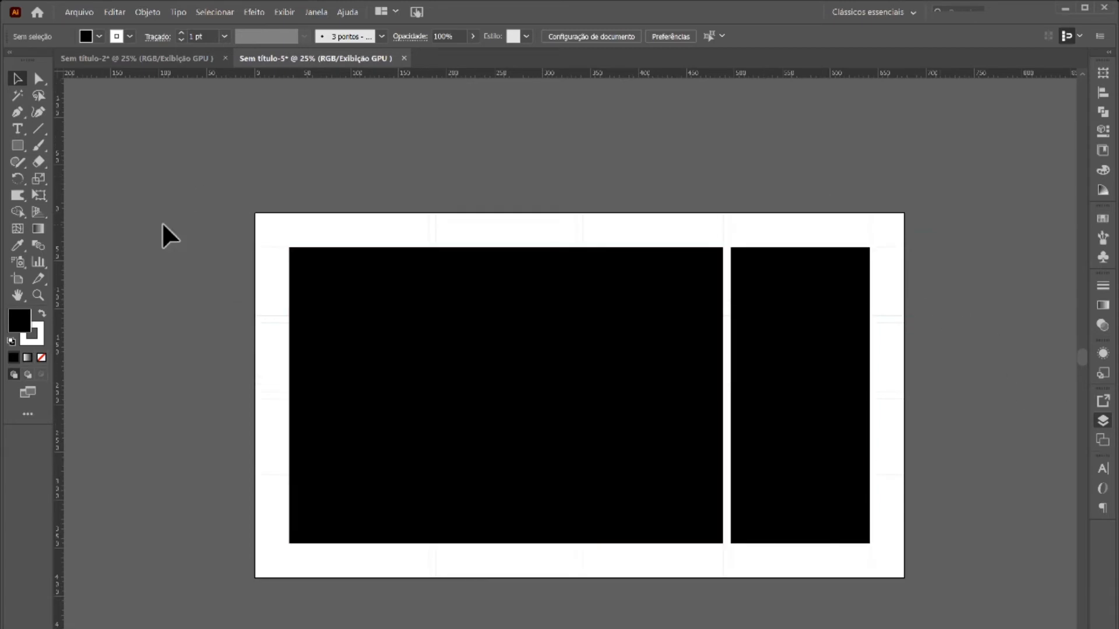
pyautogui.scroll(-1, 117, 149)
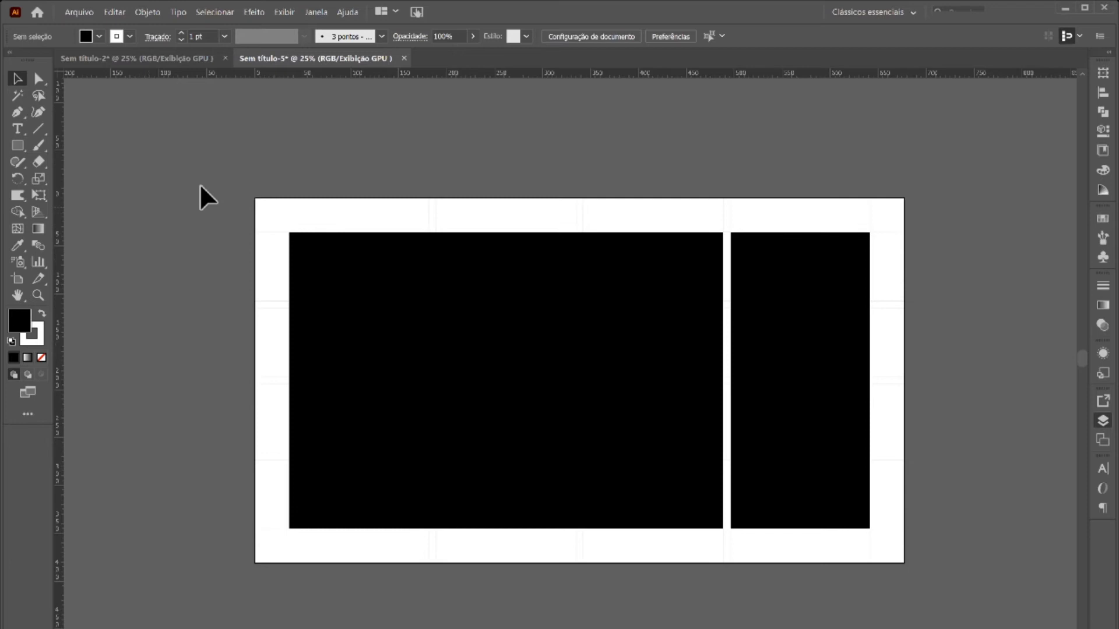
pyautogui.click(512, 341)
pyautogui.press('Delete')
# Shorten the tall right rectangle to one row high, leaving a black block in the top-right module.
pyautogui.scroll(1, 801, 525)
pyautogui.click(801, 540)
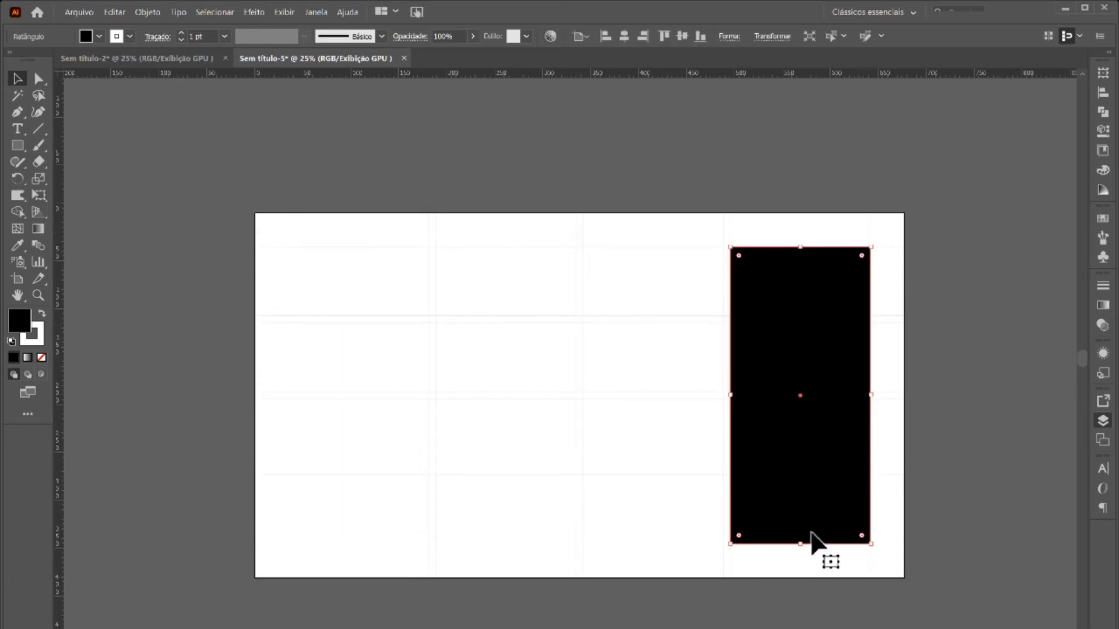
pyautogui.moveTo(800, 543)
pyautogui.mouseDown()
pyautogui.moveTo(786, 309)
pyautogui.moveTo(803, 317)
pyautogui.mouseUp()
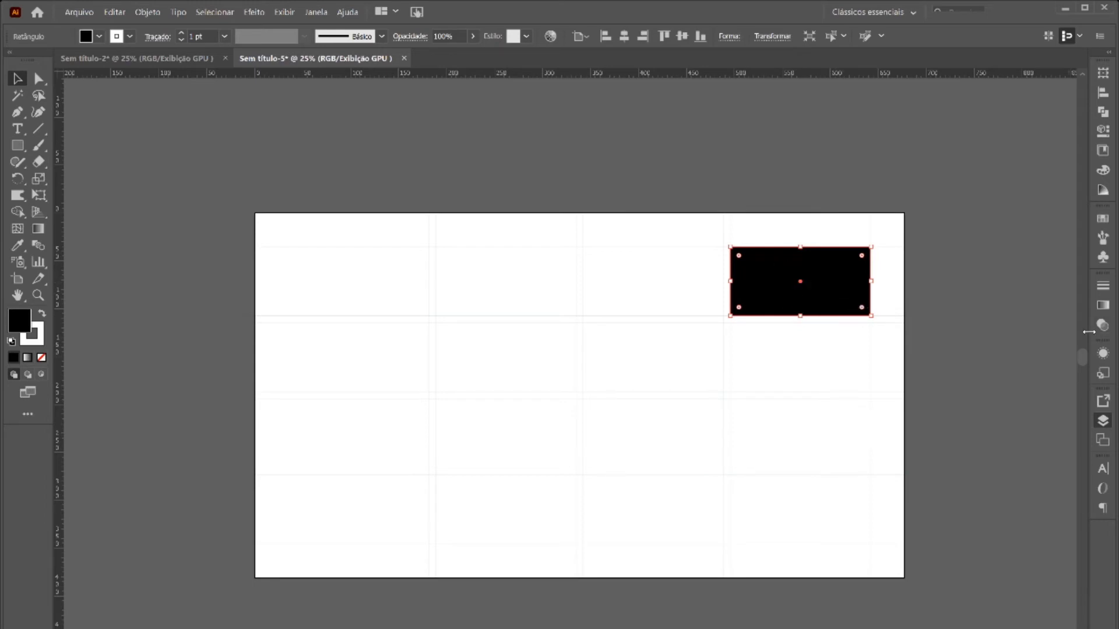
pyautogui.scroll(-1, 895, 303)
pyautogui.click(683, 257)
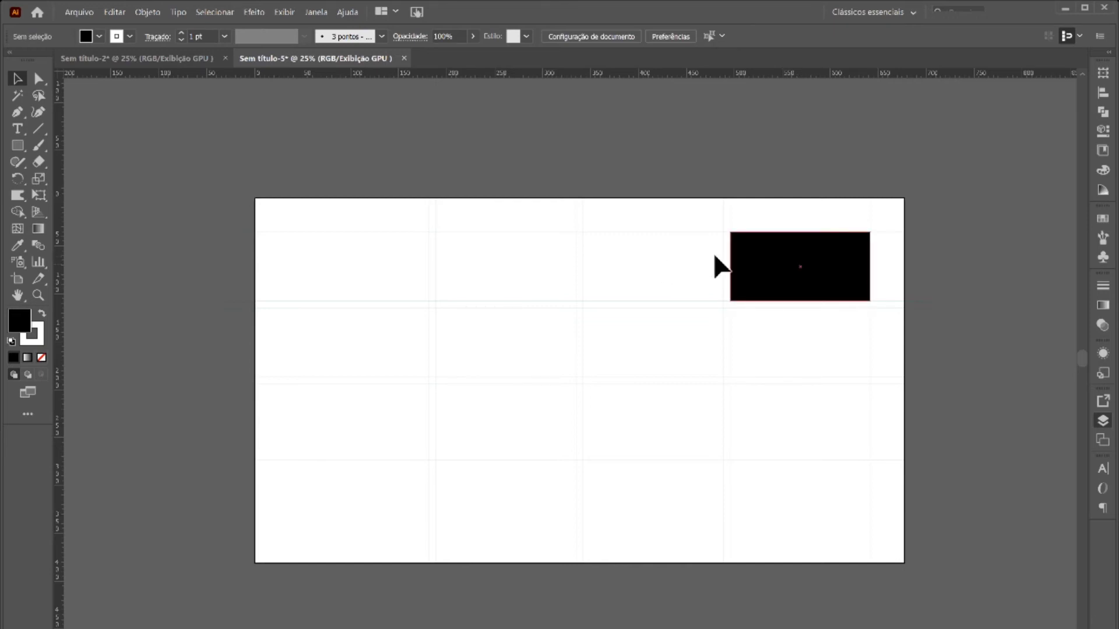
# Copy the block and reshape it into a tall narrow bar along the page's right edge.
pyautogui.moveTo(714, 256)
pyautogui.mouseDown()
pyautogui.moveTo(342, 239)
pyautogui.moveTo(354, 235)
pyautogui.mouseUp()
pyautogui.moveTo(394, 267)
pyautogui.mouseDown()
pyautogui.moveTo(293, 520)
pyautogui.moveTo(289, 562)
pyautogui.mouseUp()
pyautogui.moveTo(279, 324); pyautogui.dragTo(893, 328)
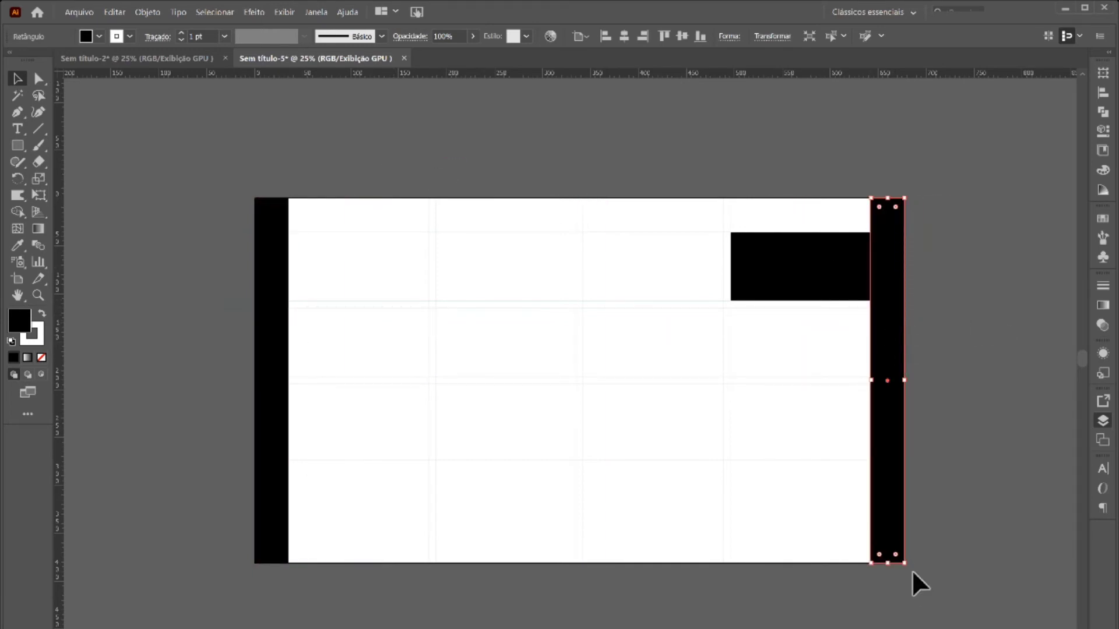
# Duplicate the bar, rotate it horizontal along the top edge, and delete the top-right block.
pyautogui.moveTo(893, 449); pyautogui.dragTo(696, 426)
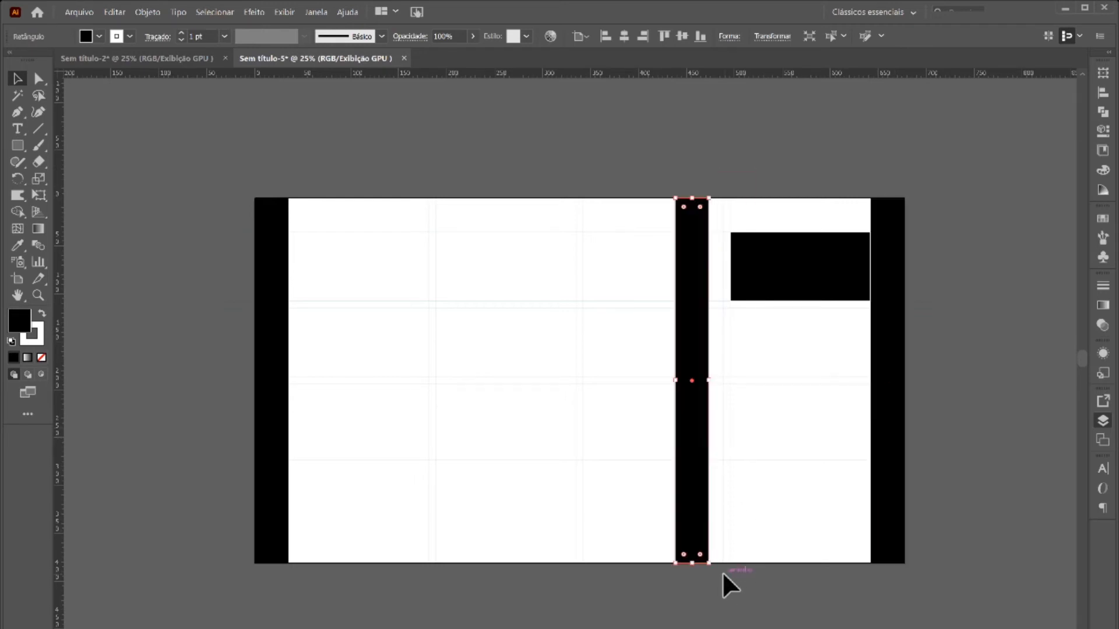
pyautogui.moveTo(715, 562); pyautogui.dragTo(813, 328)
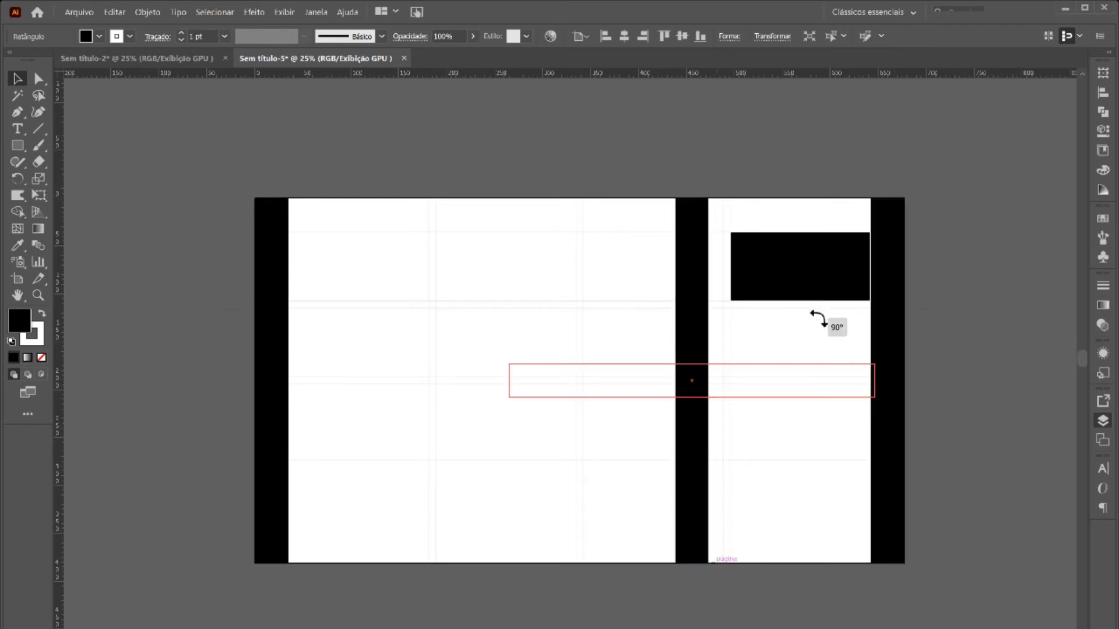
pyautogui.moveTo(838, 260); pyautogui.dragTo(854, 357)
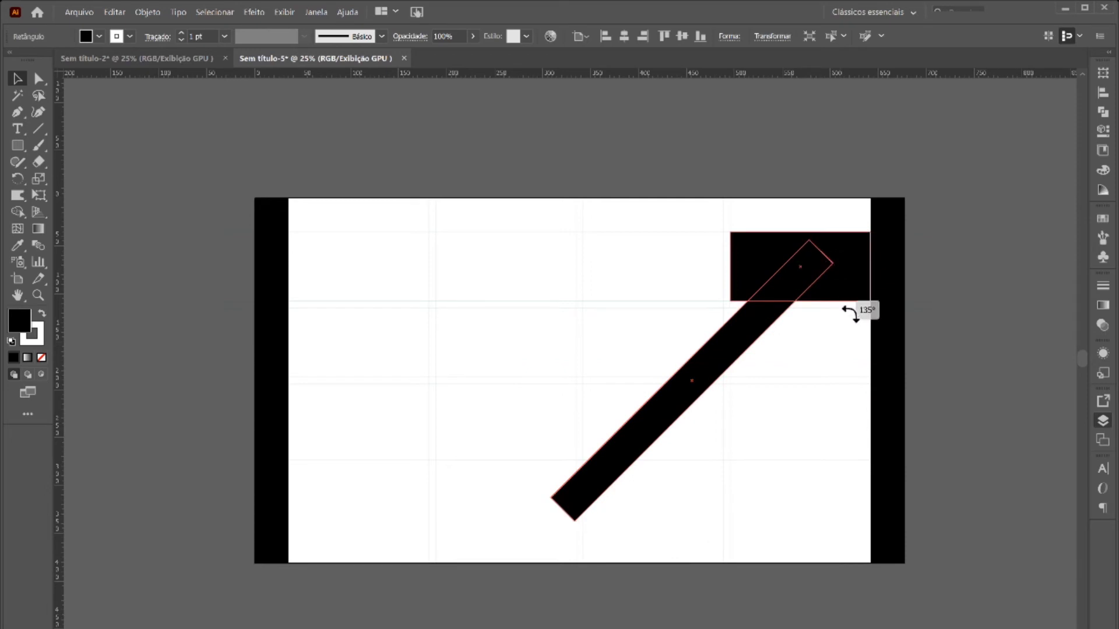
pyautogui.moveTo(624, 392)
pyautogui.mouseDown()
pyautogui.moveTo(402, 214)
pyautogui.moveTo(418, 226)
pyautogui.mouseUp()
pyautogui.moveTo(655, 215)
pyautogui.mouseDown()
pyautogui.moveTo(879, 227)
pyautogui.moveTo(826, 500)
pyautogui.moveTo(840, 549)
pyautogui.mouseUp()
pyautogui.click(831, 279)
pyautogui.press('Delete')
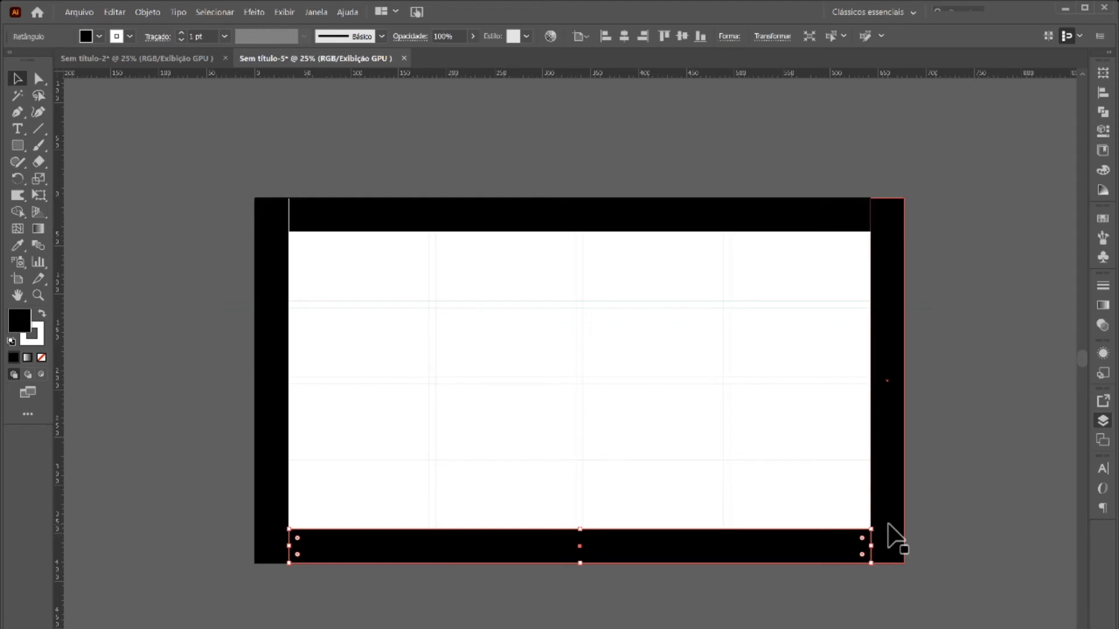
# Delete the right and bottom margin bars, leaving only the left and top bars.
pyautogui.click(887, 524)
pyautogui.press('Delete')
pyautogui.click(839, 545)
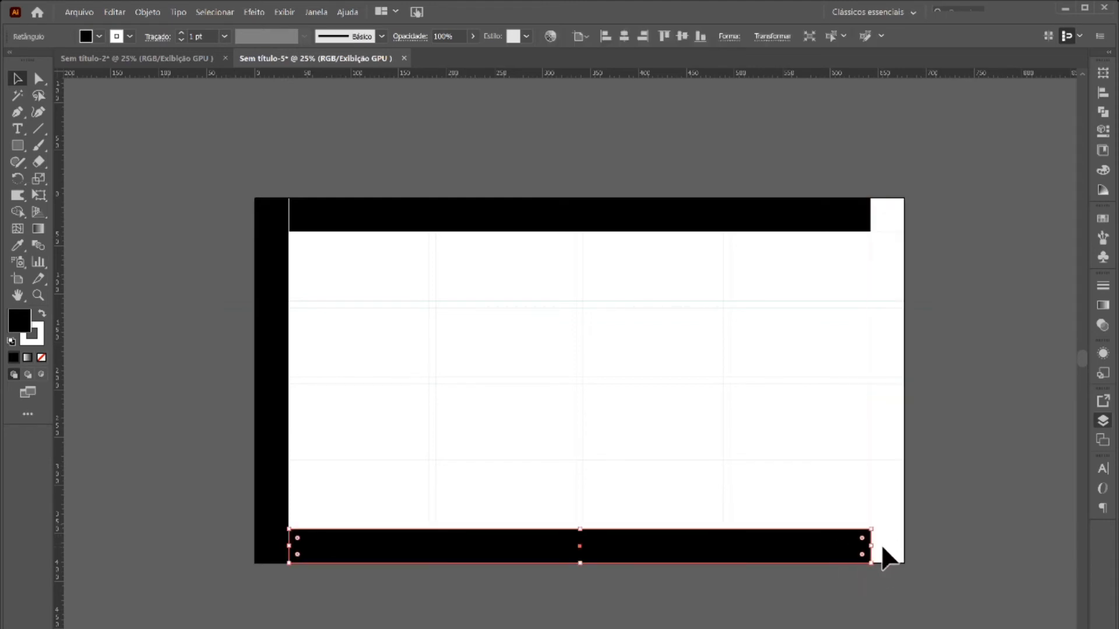
pyautogui.press('Delete')
pyautogui.scroll(-1, 878, 542)
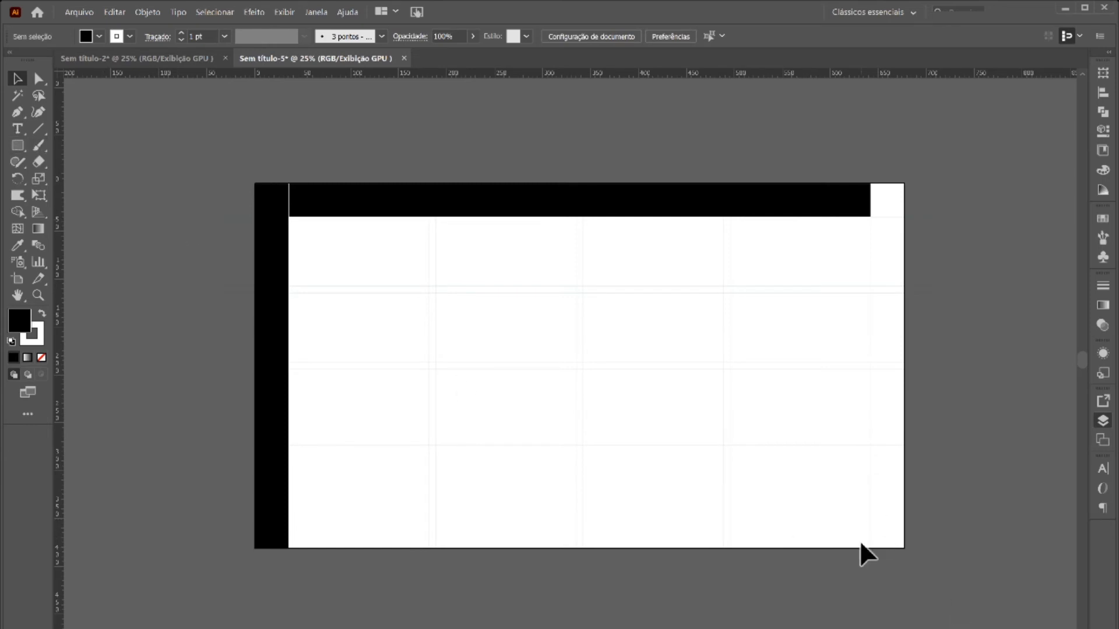
pyautogui.click(18, 129)
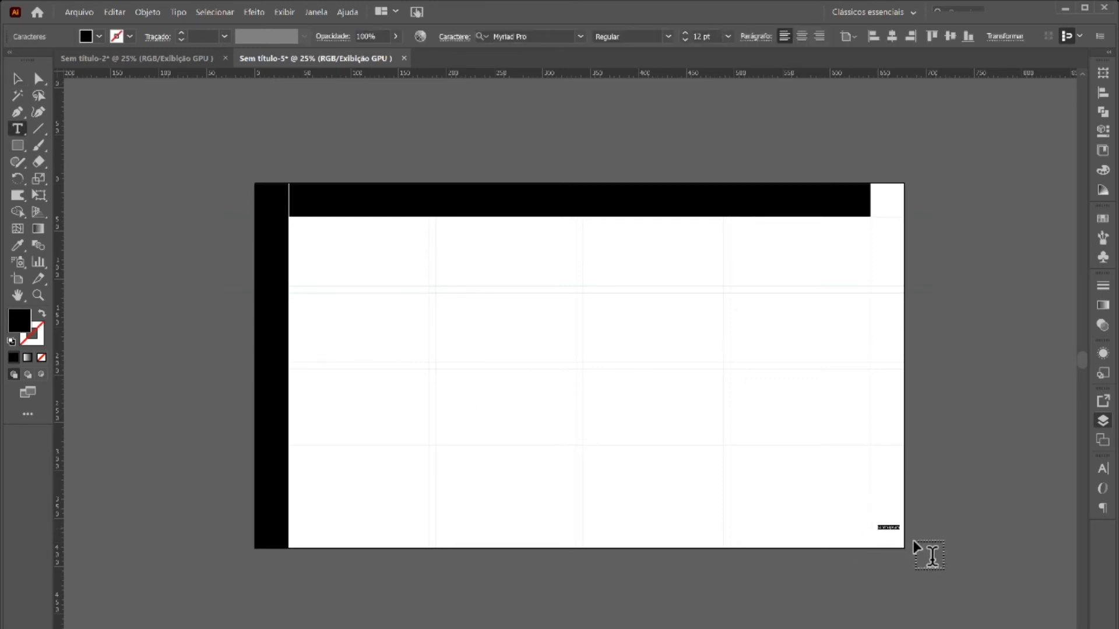
# Replace the placeholder text with page number 1, enlarged and placed in the bottom-right corner.
pyautogui.press('BackSpace')
pyautogui.press('Escape')
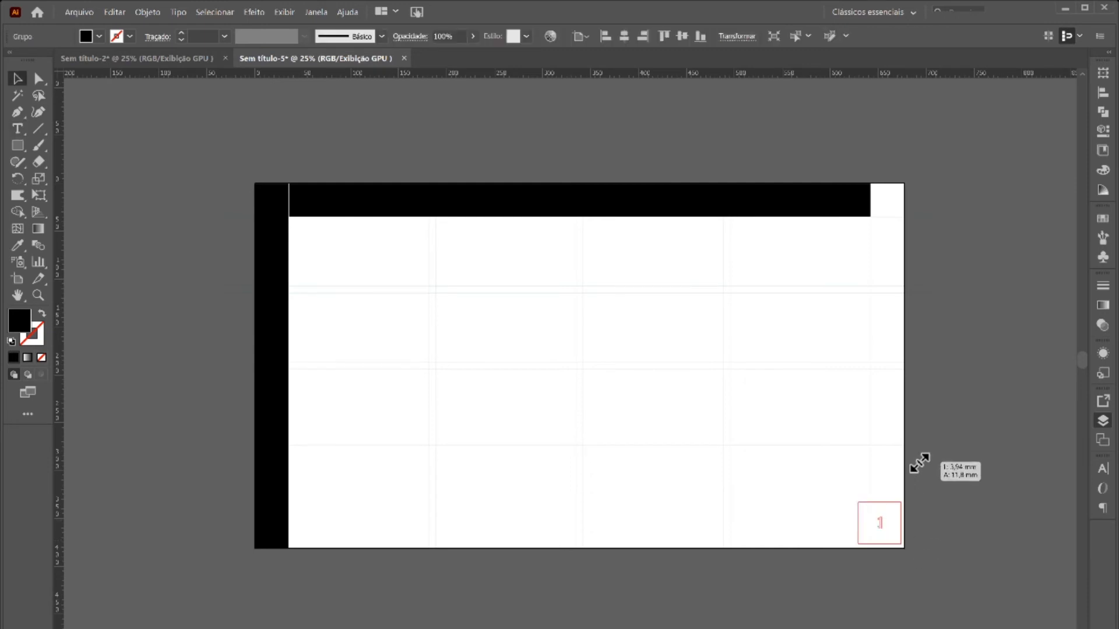
pyautogui.moveTo(884, 520)
pyautogui.mouseDown()
pyautogui.moveTo(881, 531)
pyautogui.moveTo(872, 520)
pyautogui.mouseUp()
pyautogui.click(895, 566)
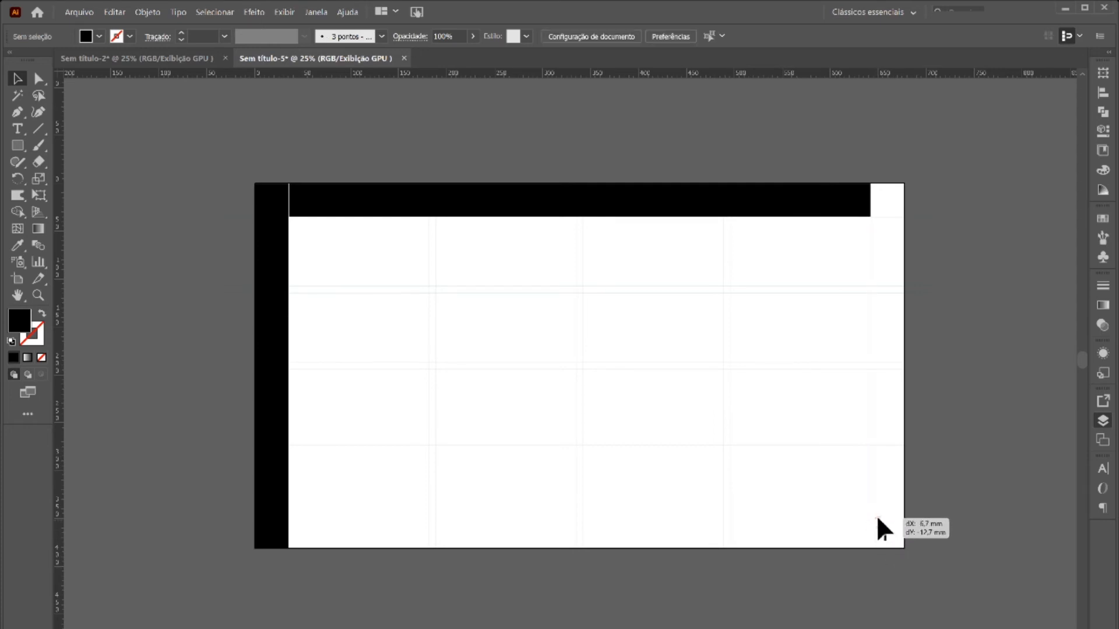
pyautogui.moveTo(872, 516); pyautogui.dragTo(871, 517)
pyautogui.click(901, 604)
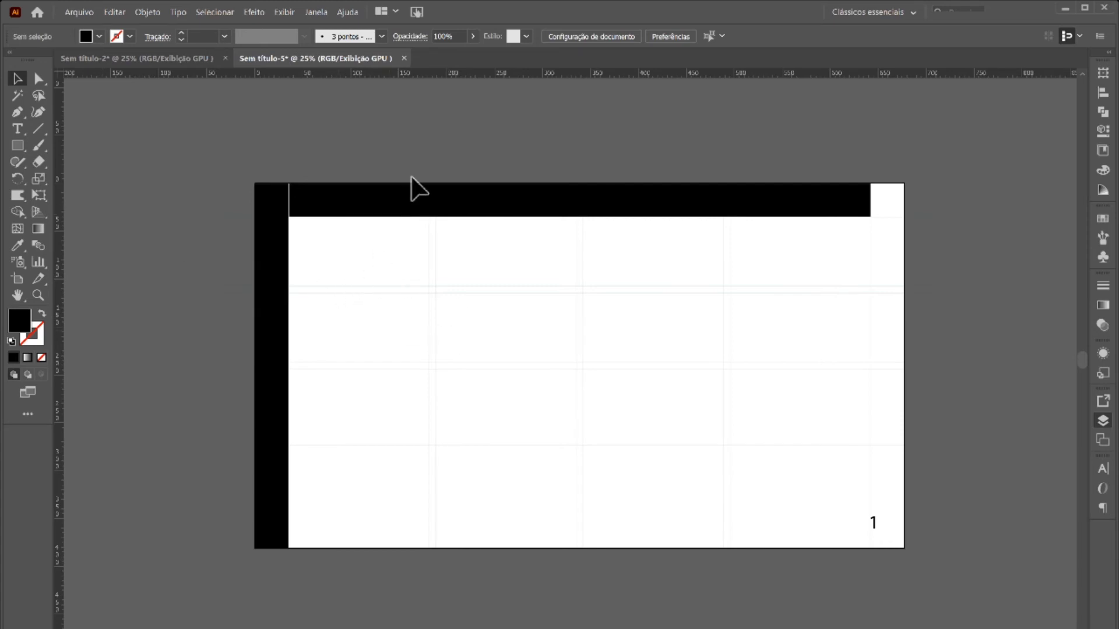
pyautogui.click(38, 129)
# Draw a horizontal rule with the default black stroke along the first grid row below the top bar.
pyautogui.moveTo(303, 286); pyautogui.dragTo(826, 301)
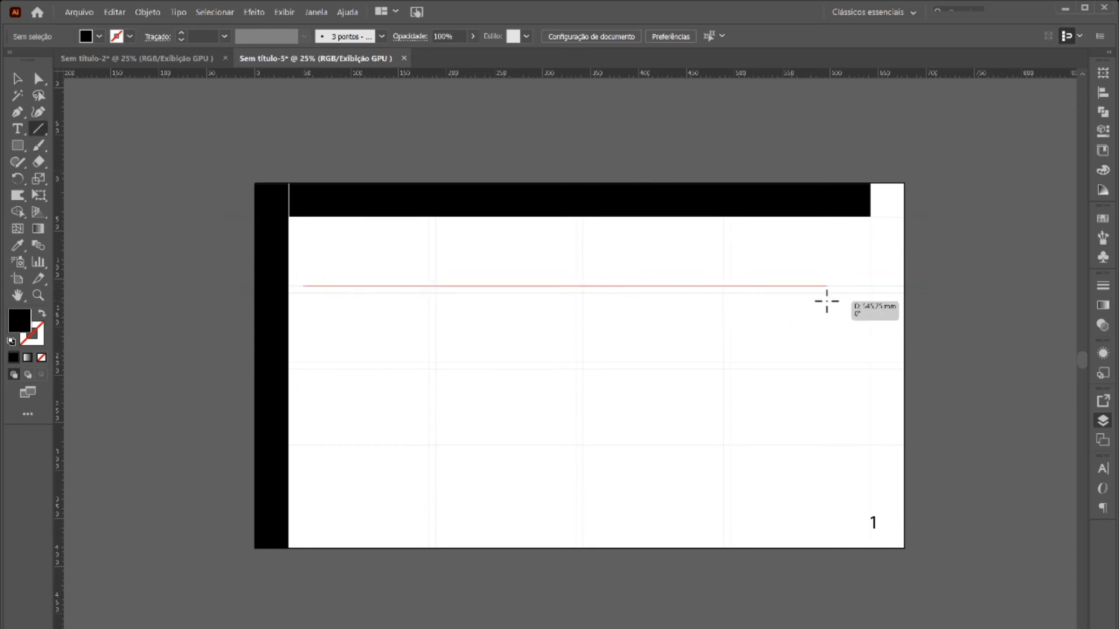
pyautogui.moveTo(826, 301); pyautogui.dragTo(822, 300)
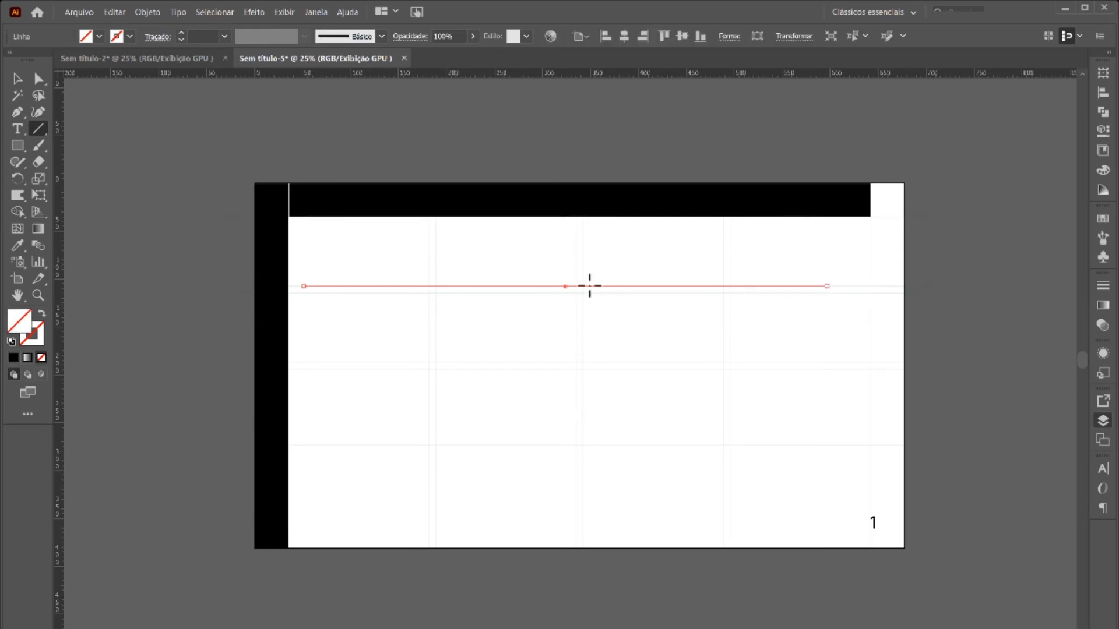
pyautogui.press('d')
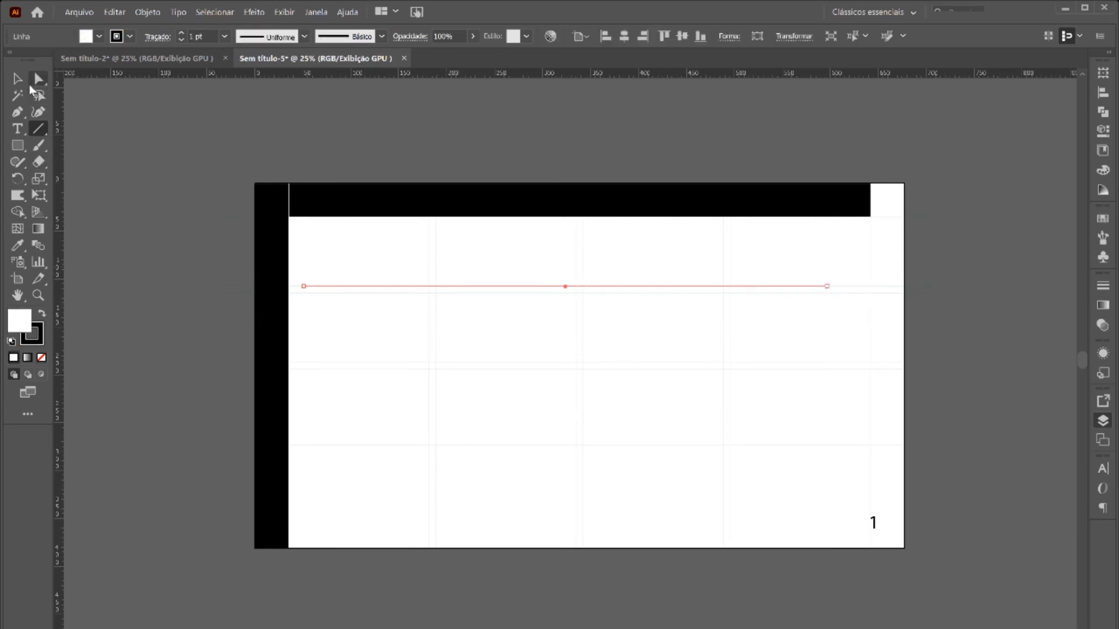
pyautogui.click(18, 79)
pyautogui.click(175, 114)
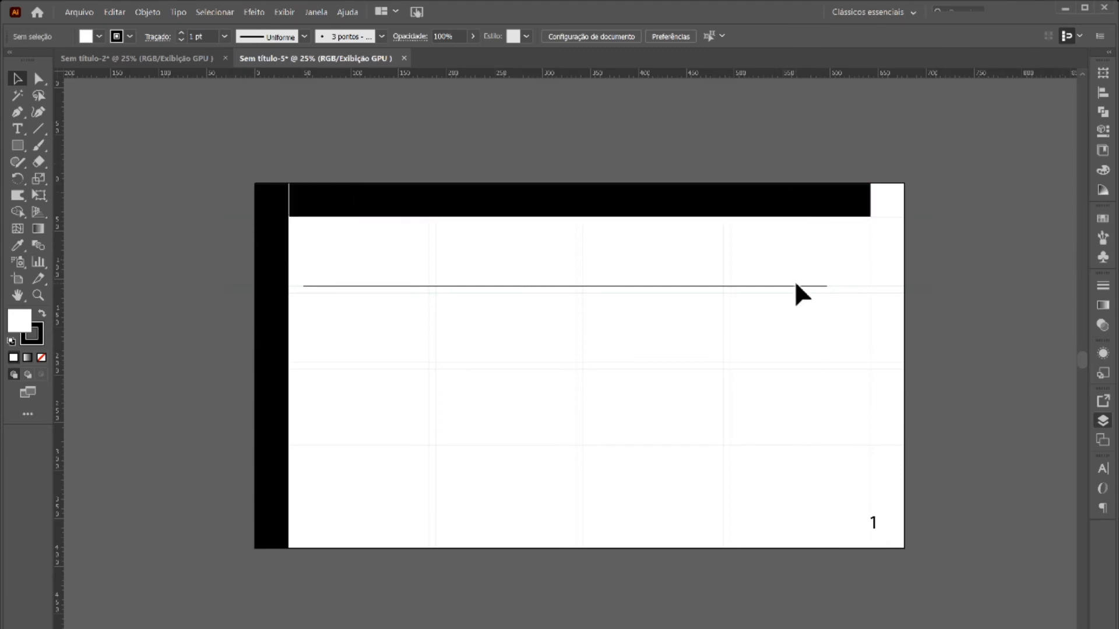
pyautogui.moveTo(319, 200)
pyautogui.mouseDown()
pyautogui.moveTo(473, 400)
pyautogui.moveTo(467, 388)
pyautogui.mouseUp()
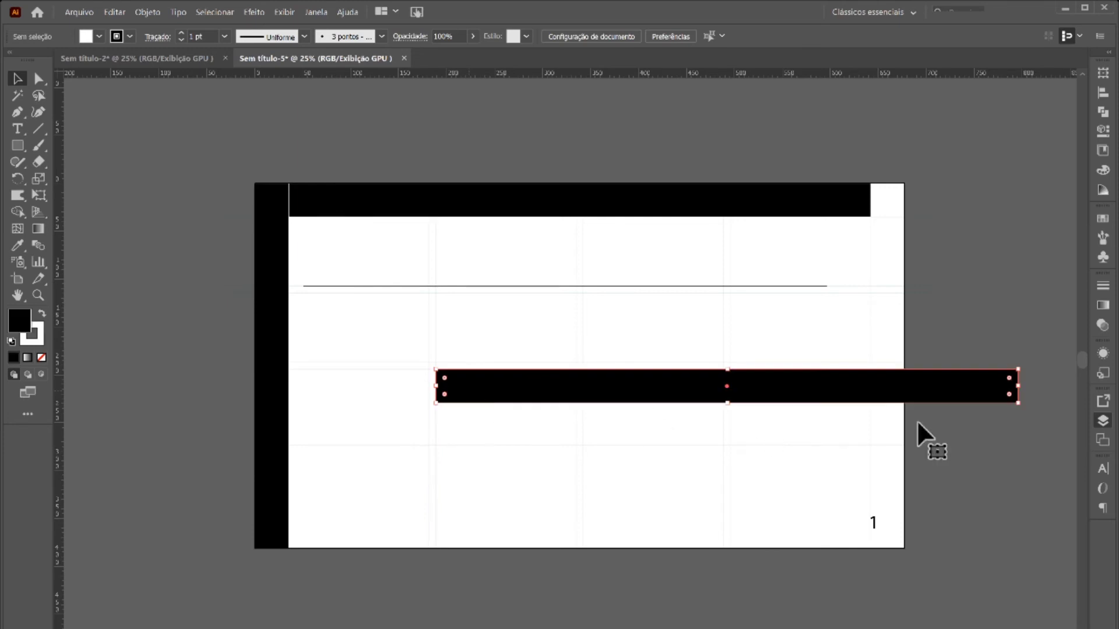
# Resize the copied bar into a black block two columns wide and two rows tall, about 151 mm wide.
pyautogui.moveTo(1020, 369); pyautogui.dragTo(729, 371)
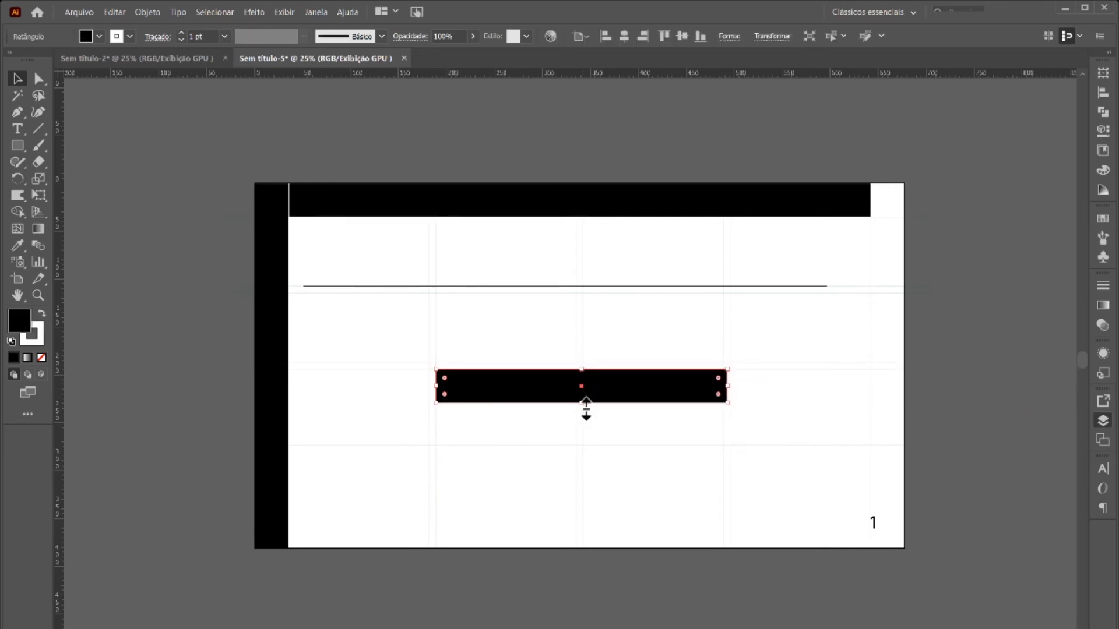
pyautogui.moveTo(586, 404); pyautogui.dragTo(587, 515)
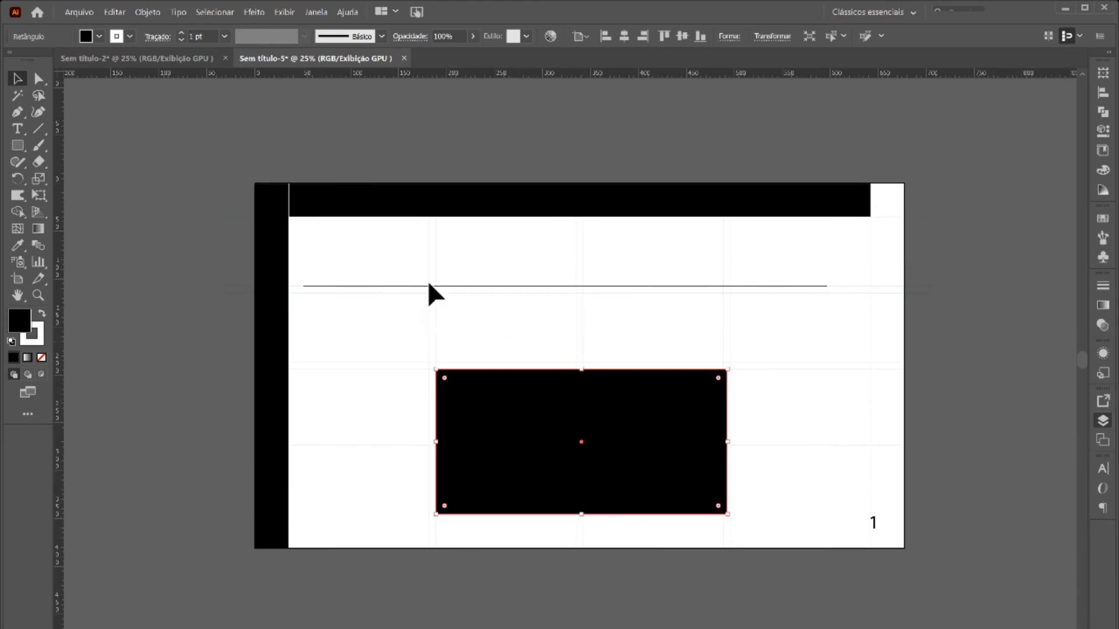
pyautogui.click(792, 394)
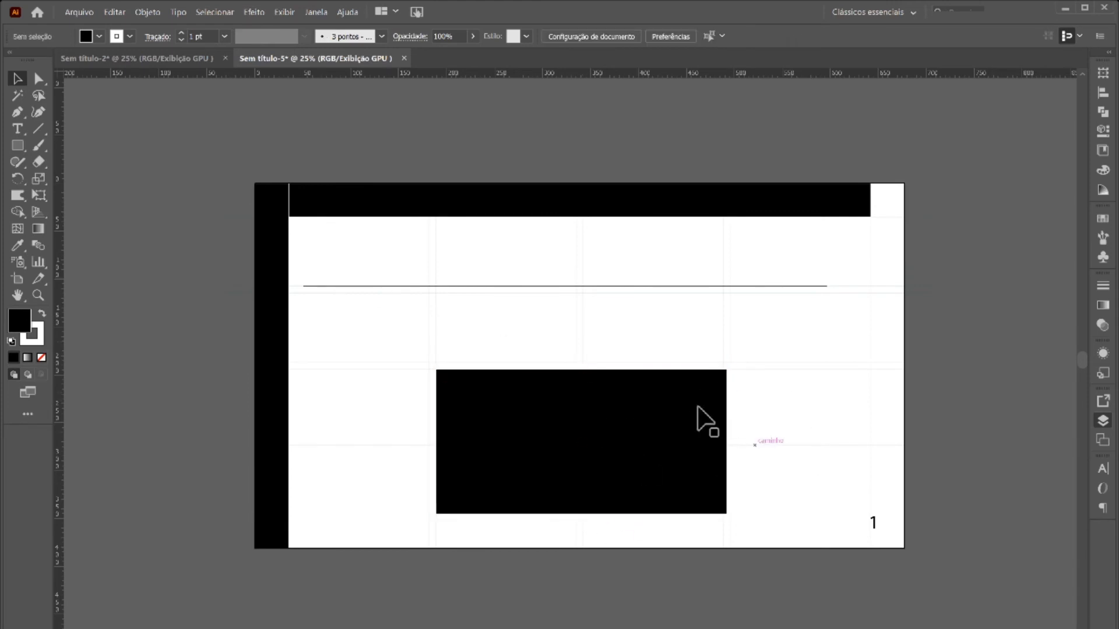
pyautogui.click(697, 407)
pyautogui.moveTo(728, 445); pyautogui.dragTo(724, 442)
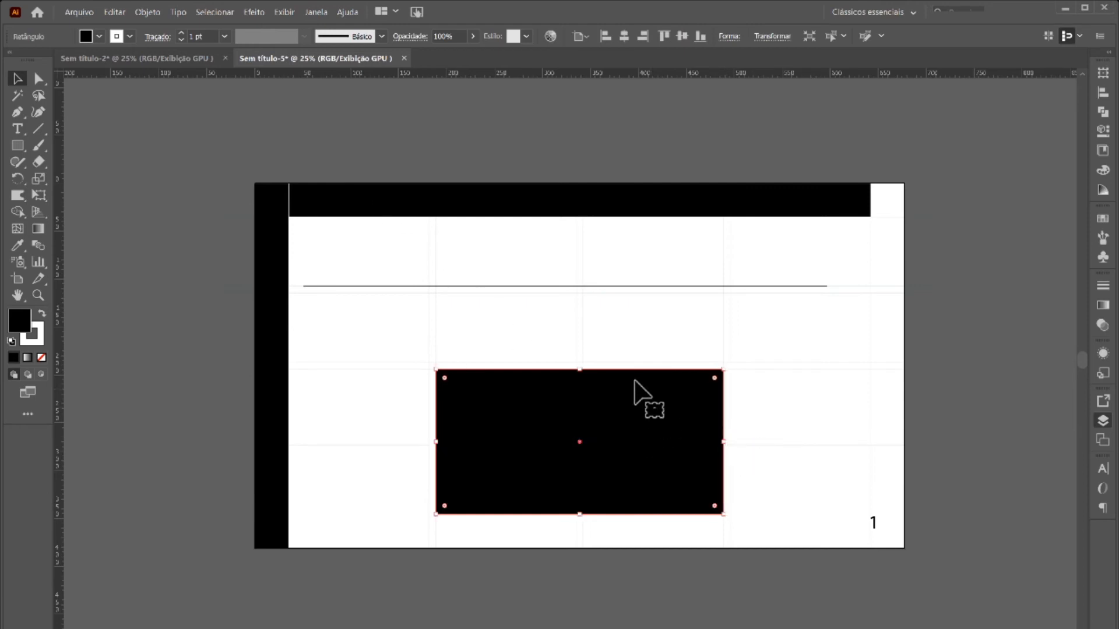